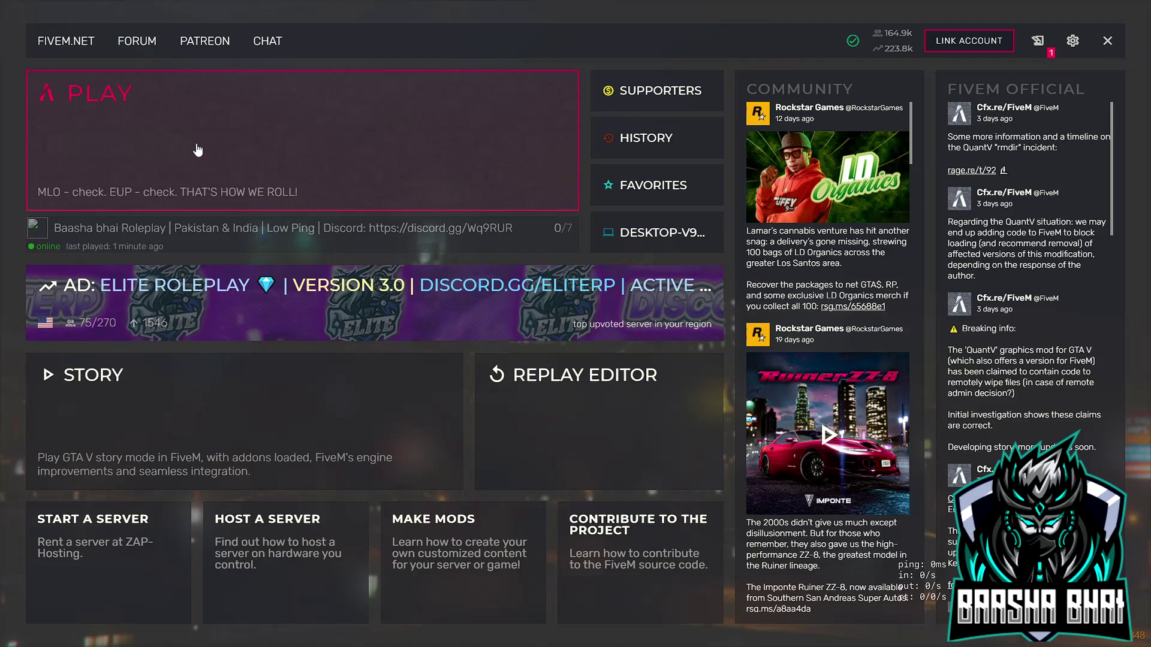
- Connect to the local DESKTOP test server and hide the loading screen overlay with F1
left_click(645, 240)
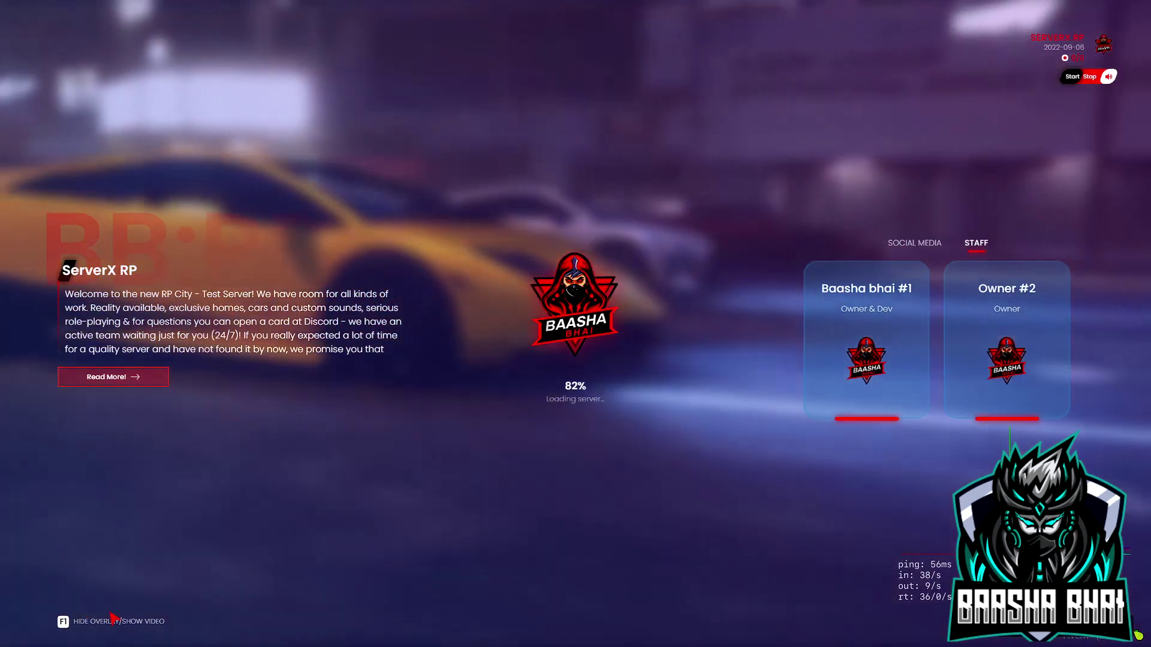
key("F1")
key("F1")
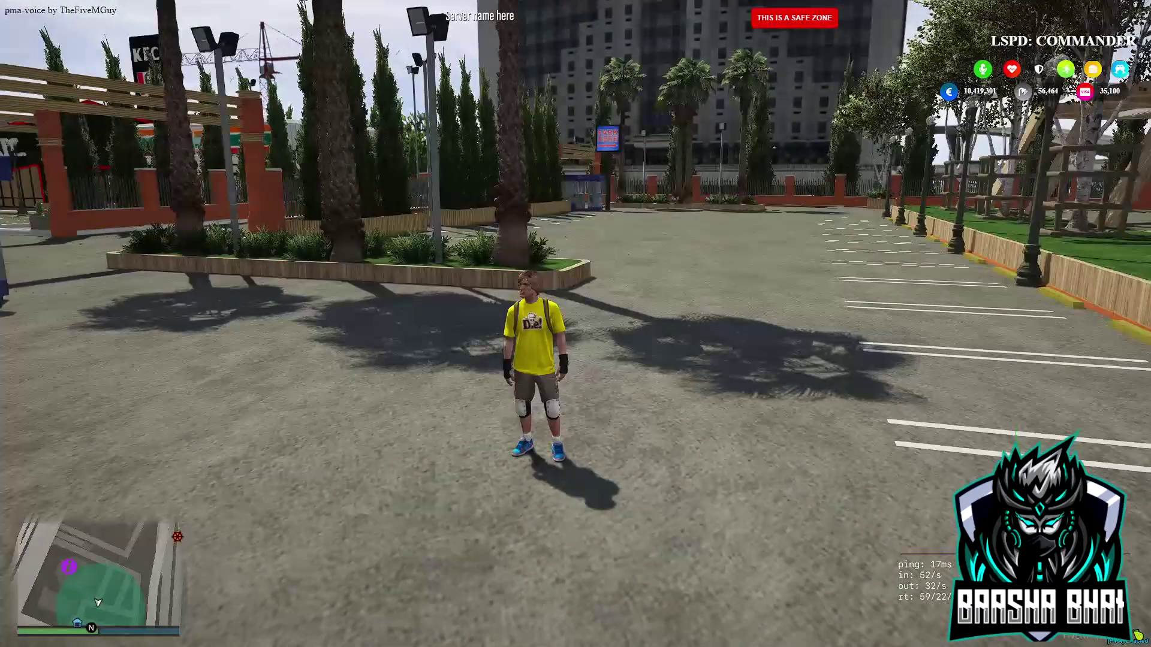
- Quit FiveM by running the quit command in the F8 console
key("F8")
type("quit")
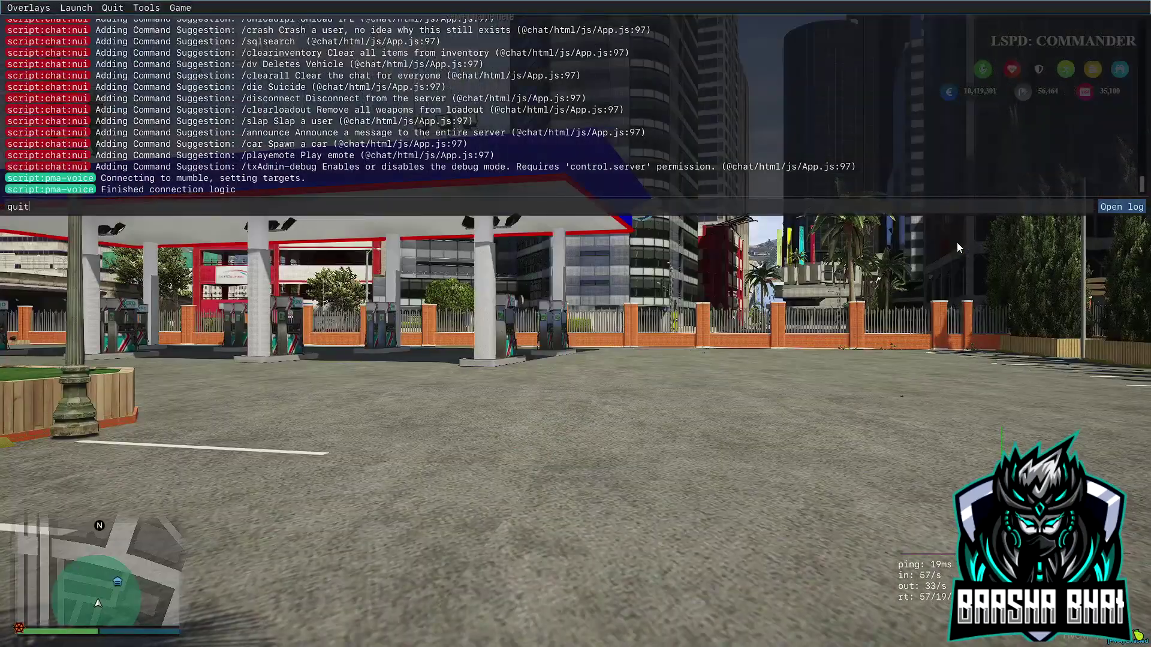
key("Return")
- Refresh the desktop twice and open the loadingscreen resource folder
right_click(352, 240)
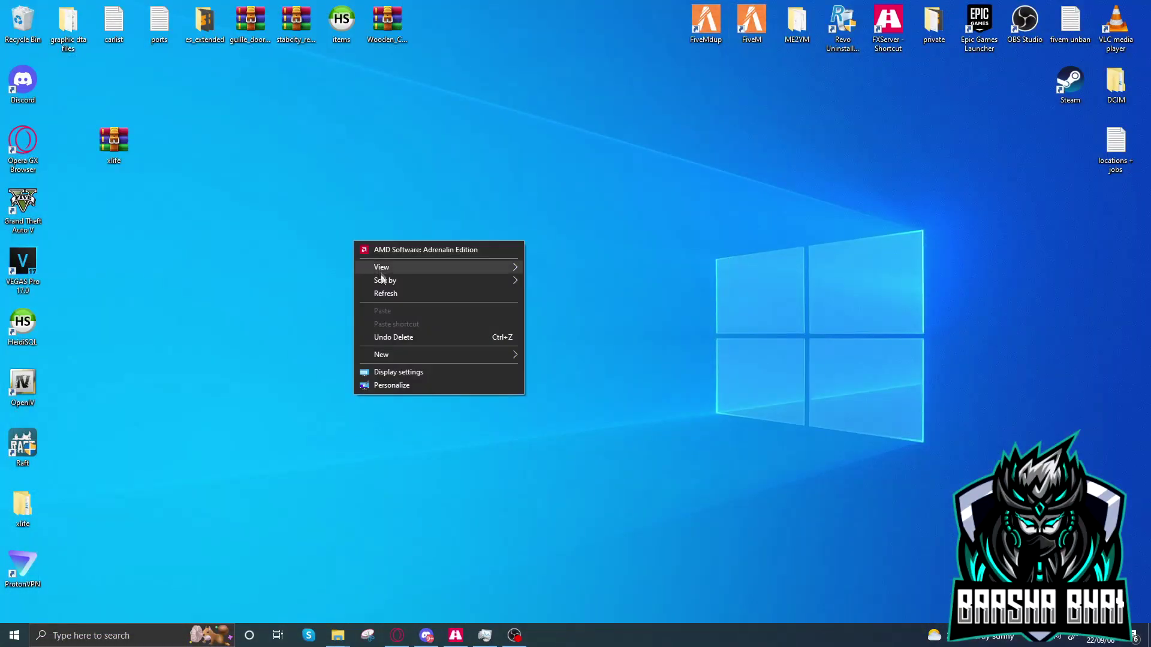
left_click(385, 297)
right_click(385, 296)
left_click(415, 350)
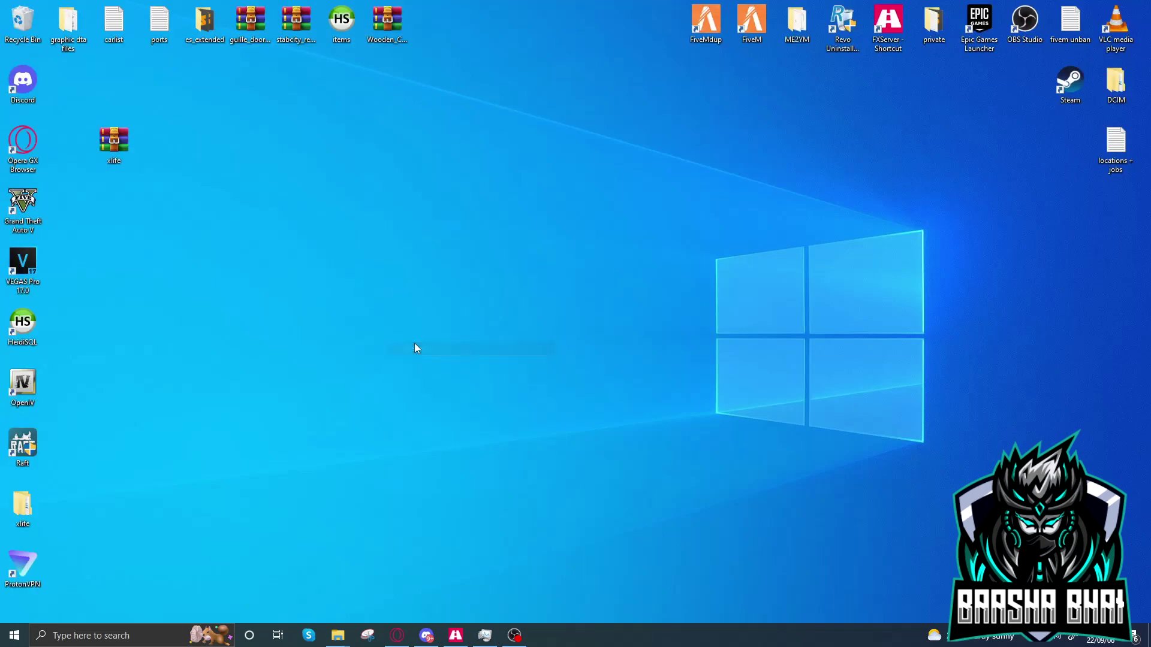
left_click(338, 635)
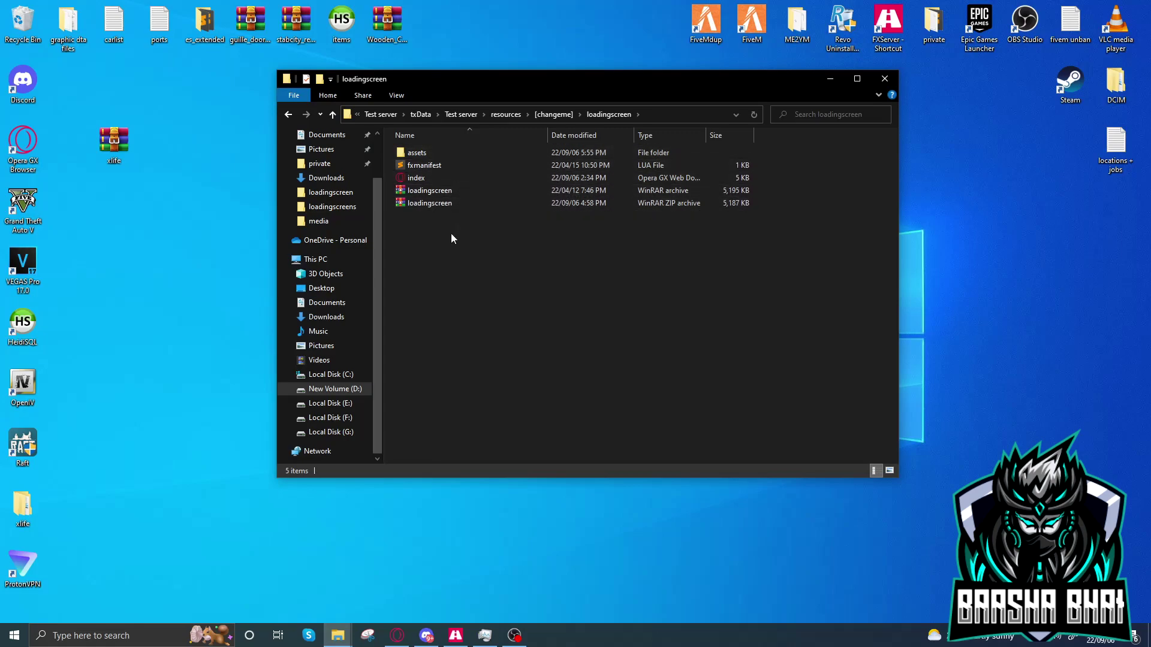
- Browse into the assets and css subfolders of loadingscreen, then go back to assets
left_click_drag(778, 148, 427, 186)
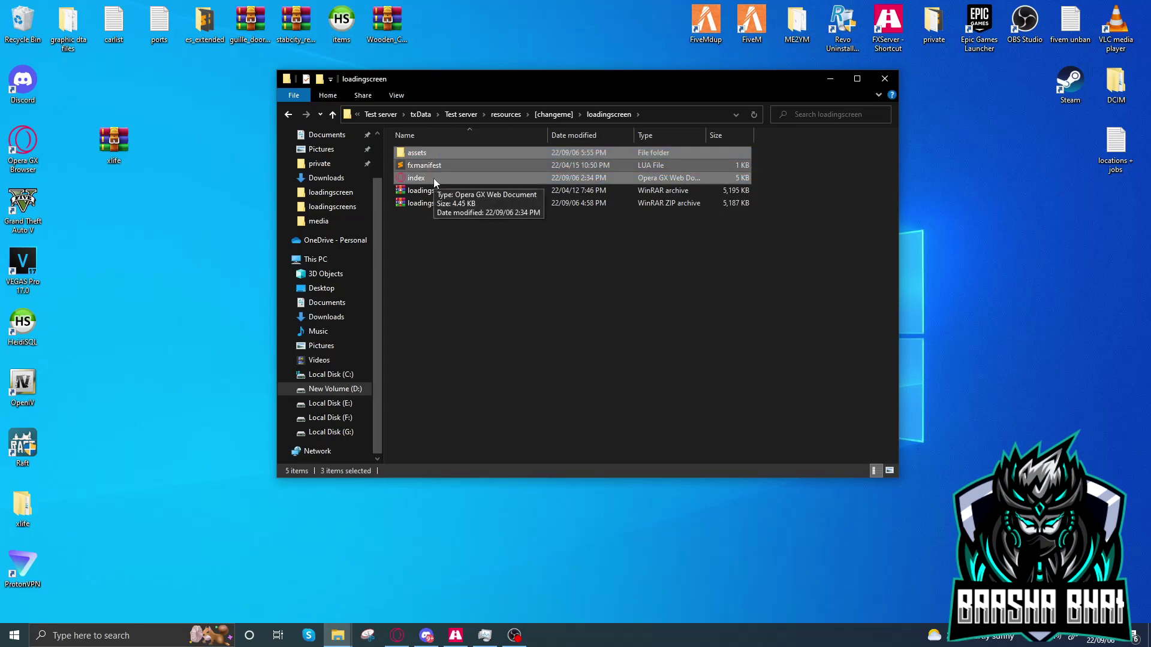
left_click(464, 239)
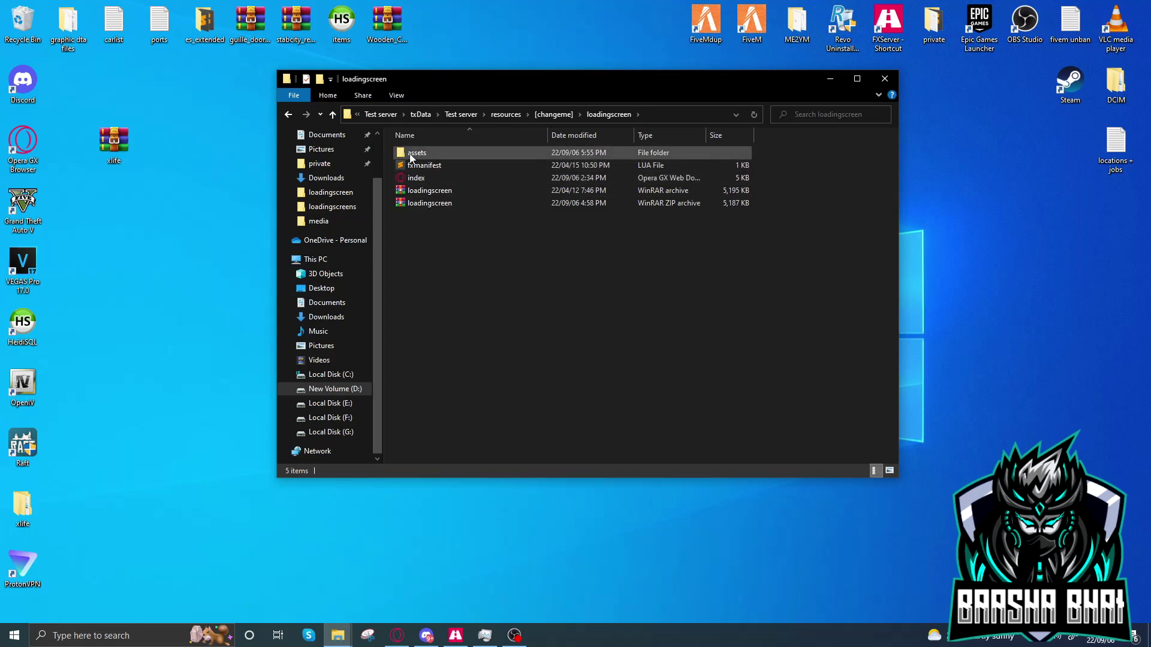
double_click(417, 154)
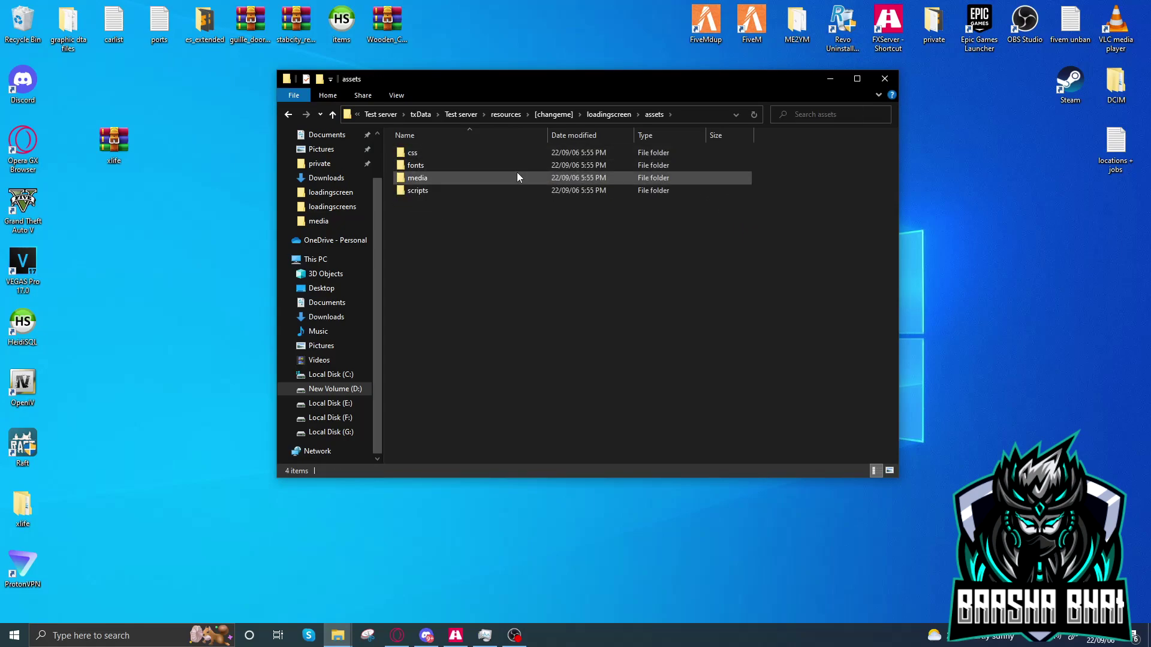
double_click(414, 154)
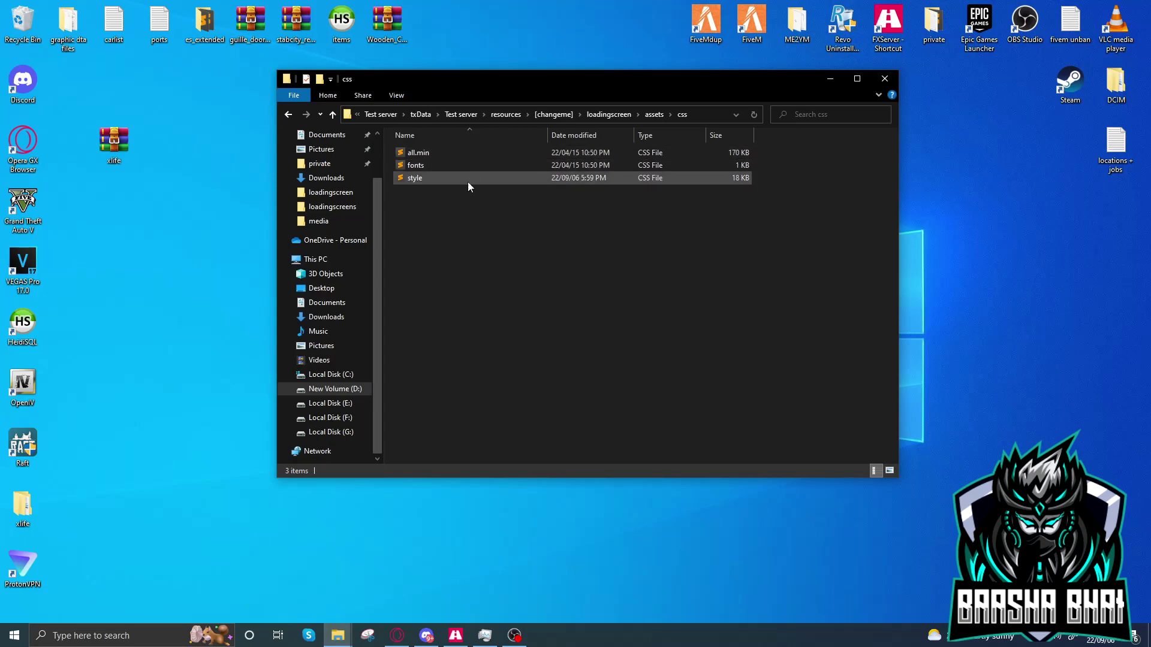
left_click(288, 113)
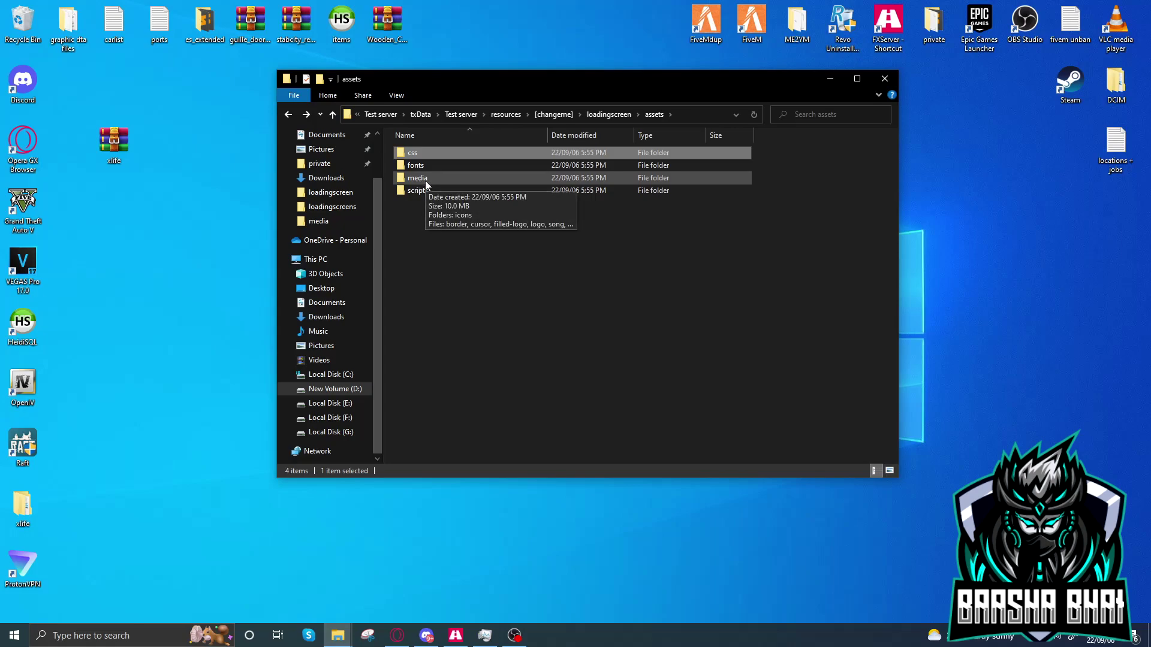
- Look over the logo images and song file in the media folder
double_click(417, 179)
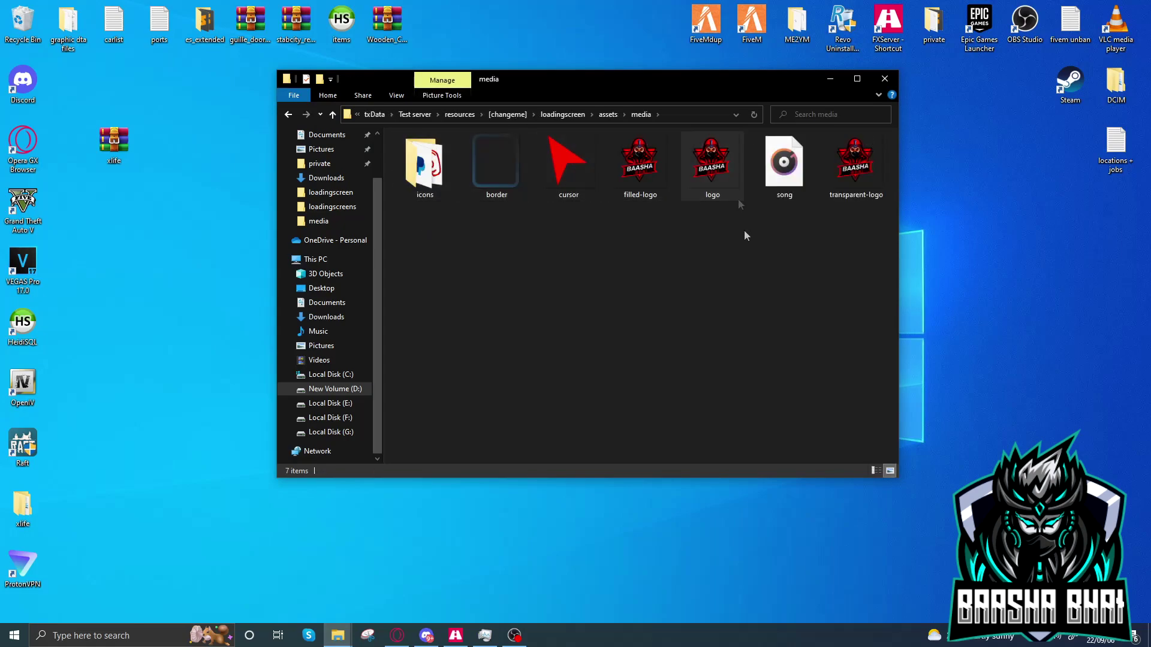
left_click_drag(743, 247, 638, 177)
left_click(783, 231)
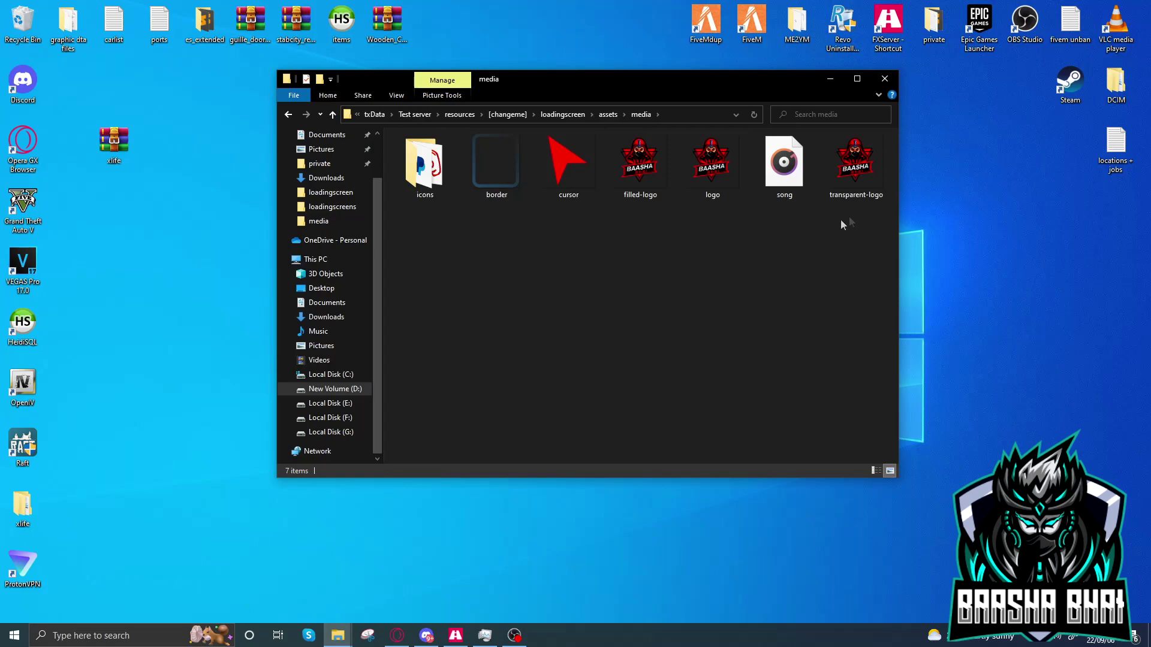
left_click_drag(796, 234, 783, 176)
left_click(841, 229)
mouse_move(855, 238)
left_mouse_down()
mouse_move(853, 186)
mouse_move(847, 227)
left_mouse_up()
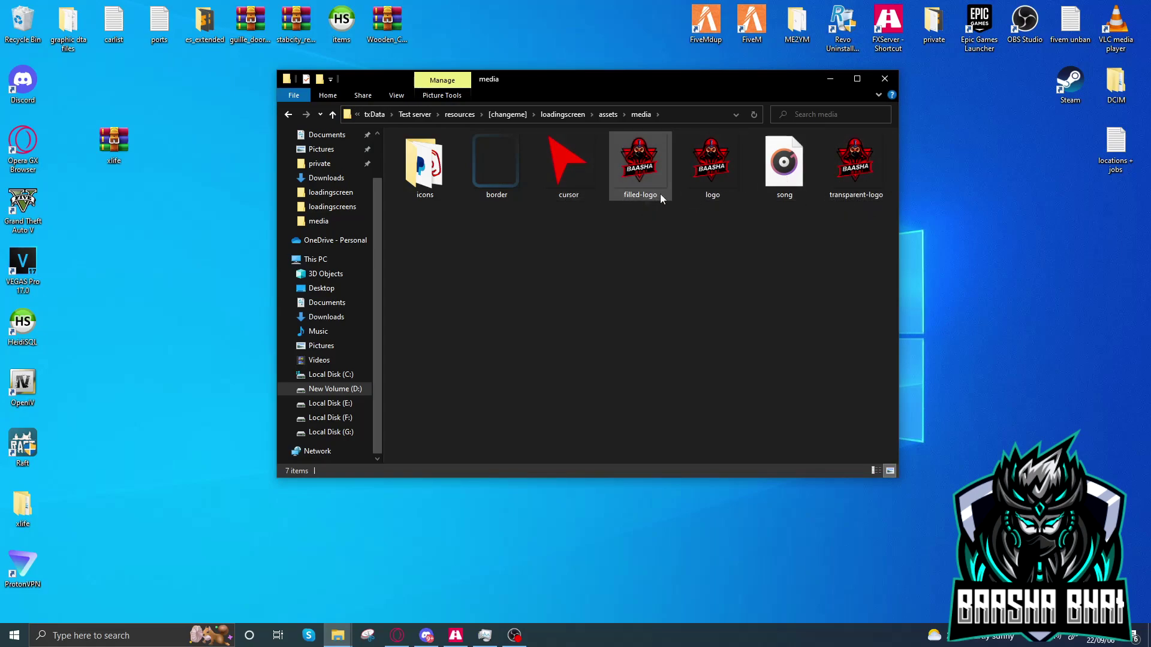
- Inspect the four social icons (discord, tebex, tiktok and more) in the icons folder
double_click(425, 163)
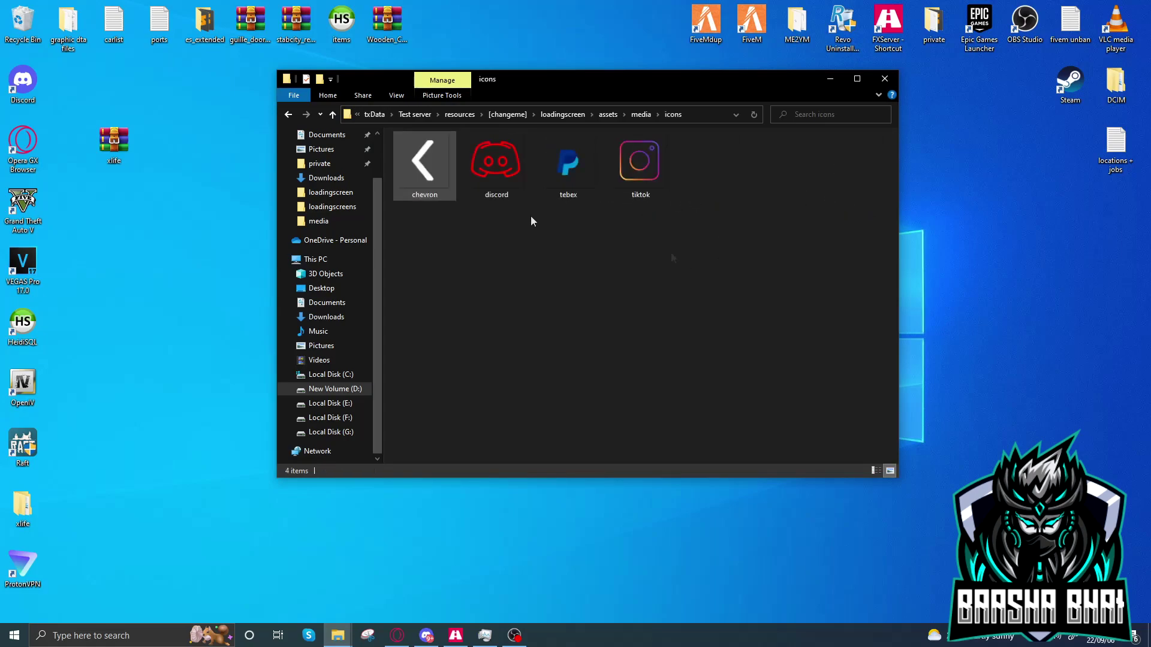
left_click_drag(779, 172, 395, 187)
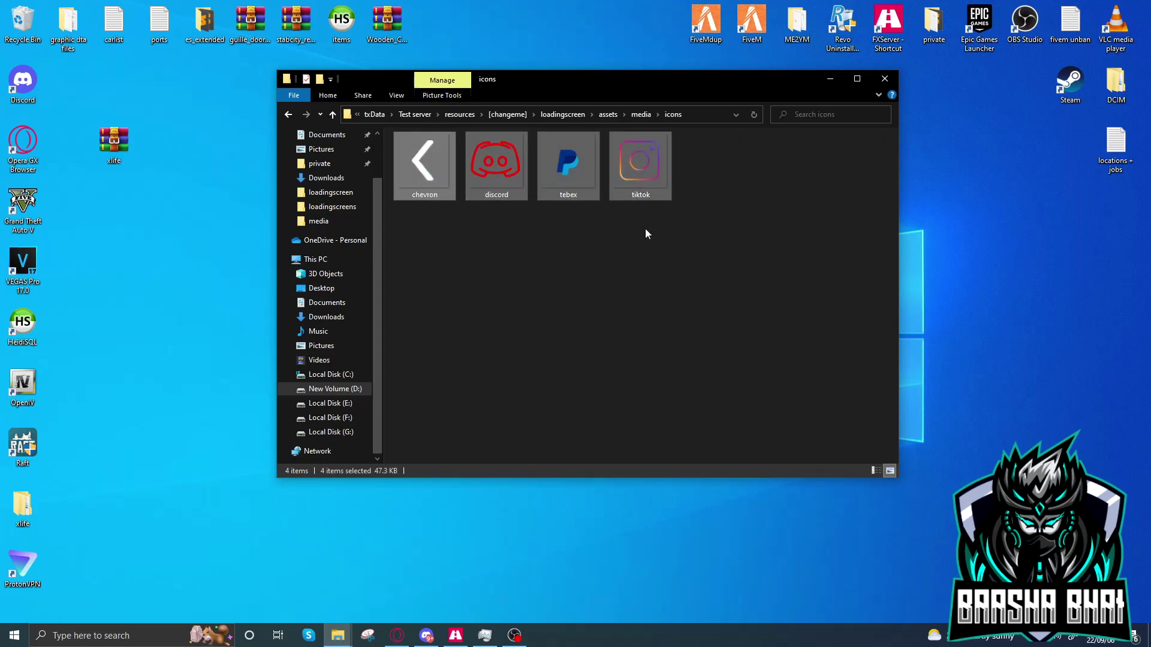
left_click(645, 228)
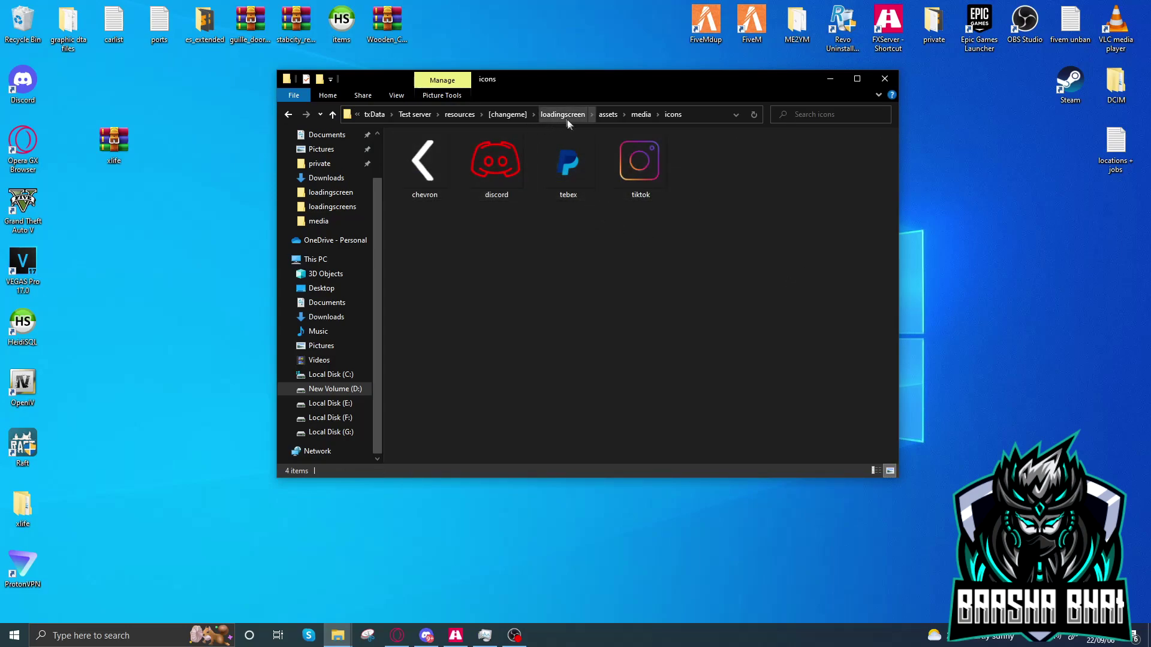
mouse_move(695, 181)
left_mouse_down()
mouse_move(542, 239)
mouse_move(689, 180)
left_mouse_up()
- In the scripts folder, choose another app to open config.js with
left_click(613, 116)
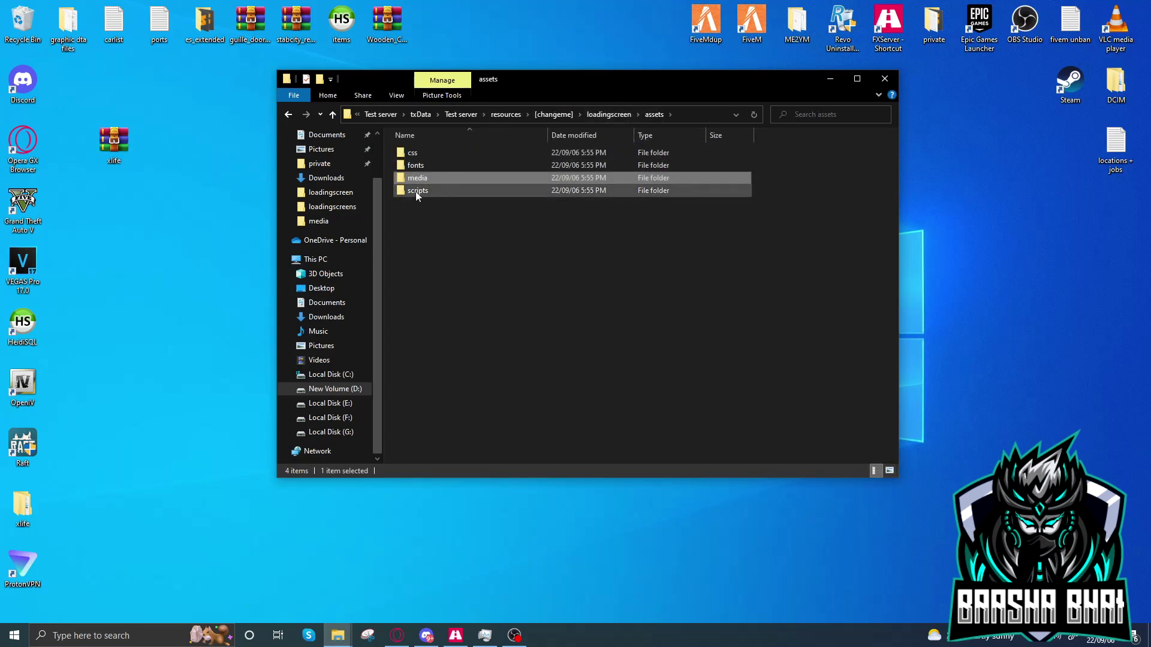
double_click(415, 192)
left_click(457, 183)
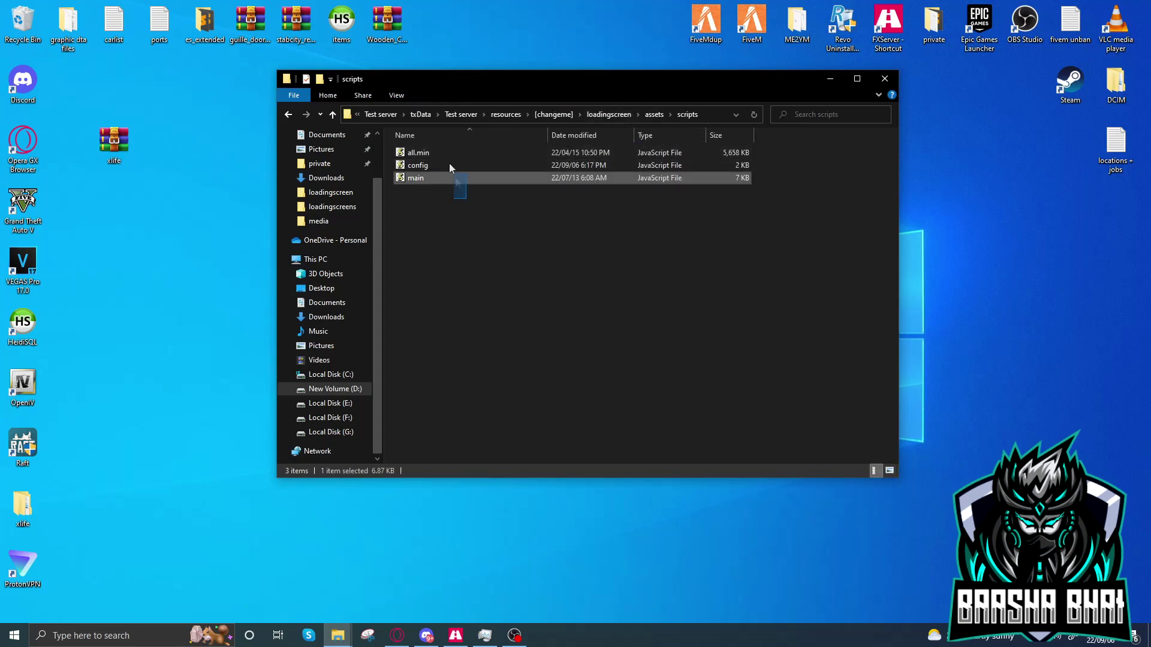
left_click(521, 249)
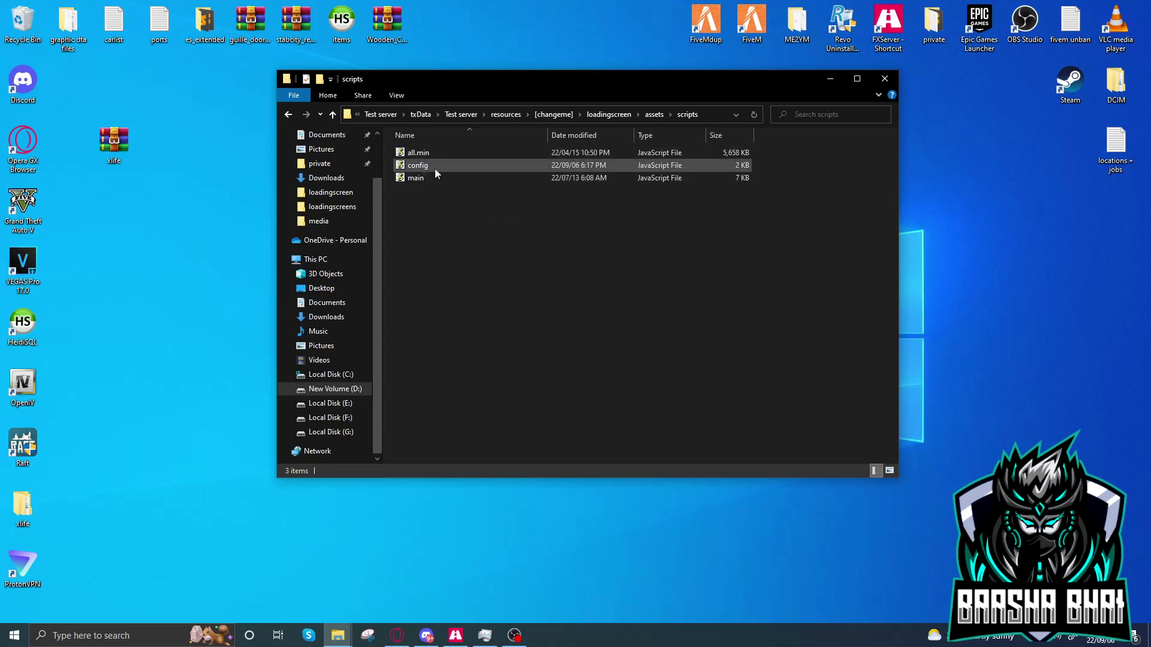
right_click(424, 168)
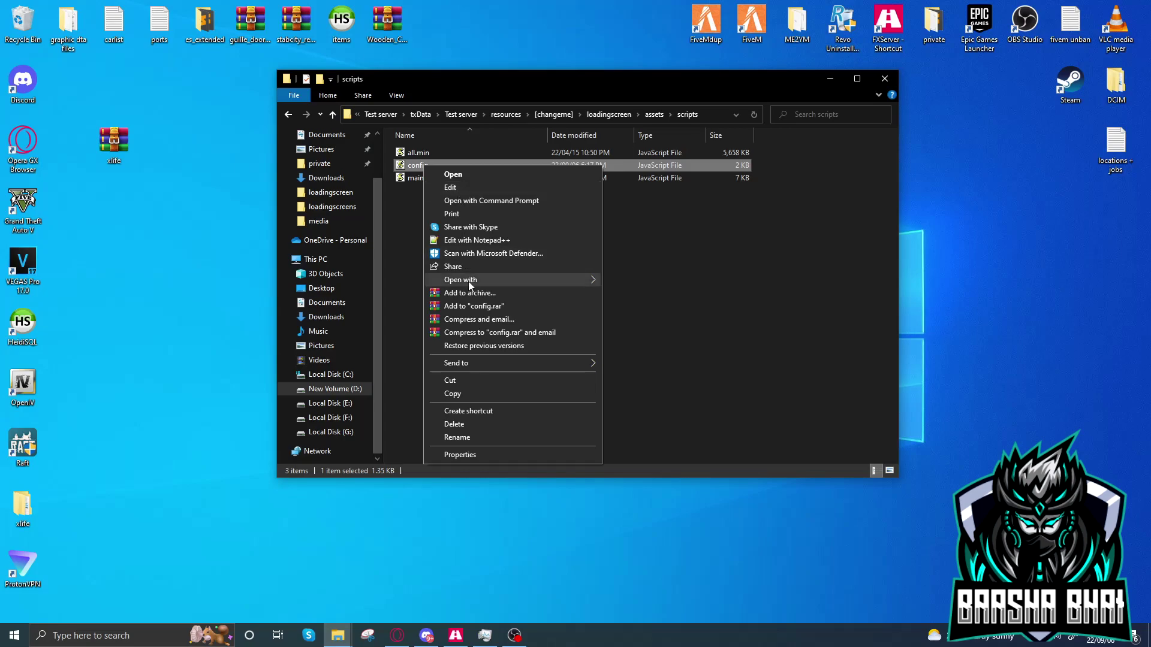
mouse_move(469, 281)
left_click(637, 326)
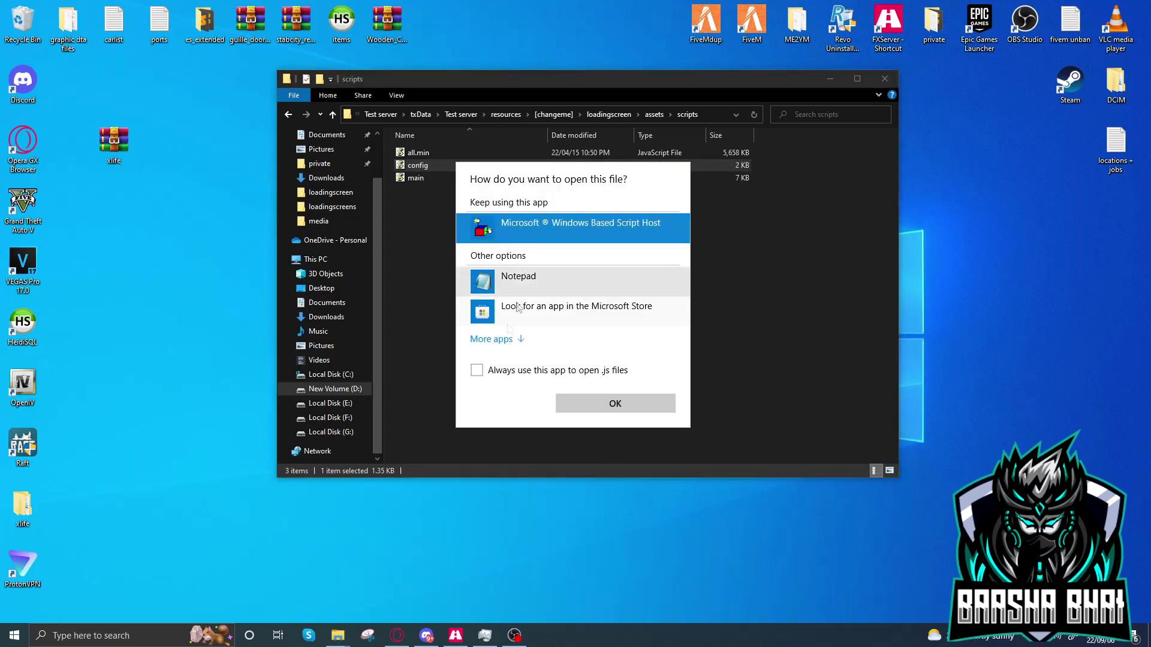
left_click(501, 337)
- Open config.js in SublText via the app chooser
scroll(512, 324, "down", 2)
left_click(512, 306)
left_click(601, 451)
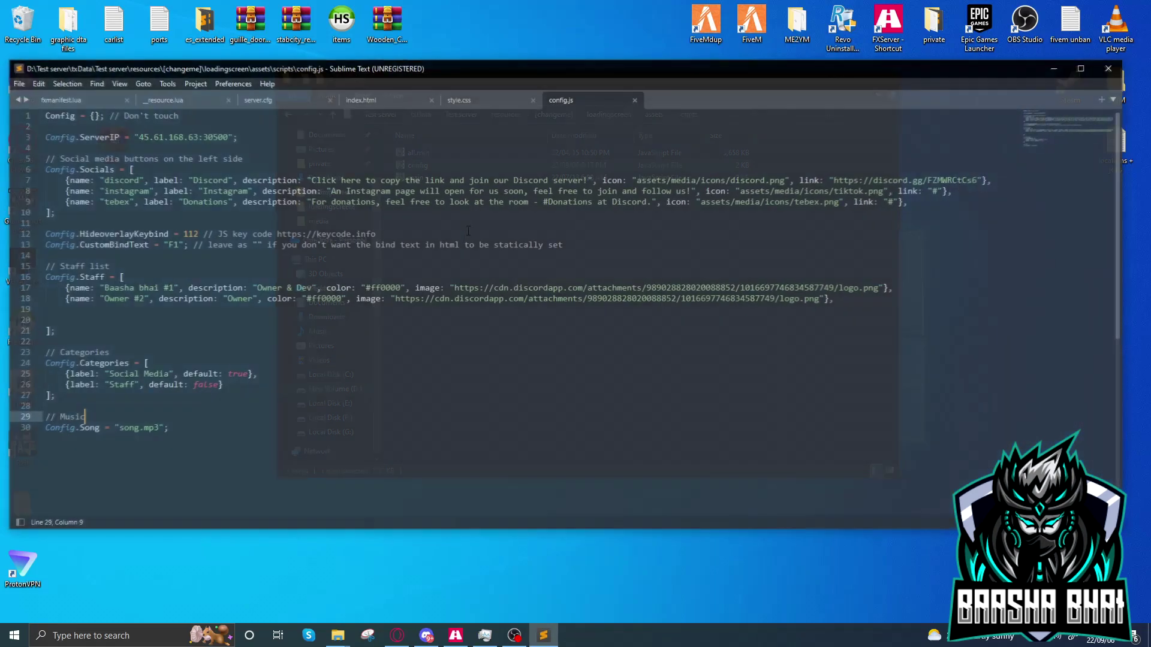
left_click_drag(368, 71, 402, 55)
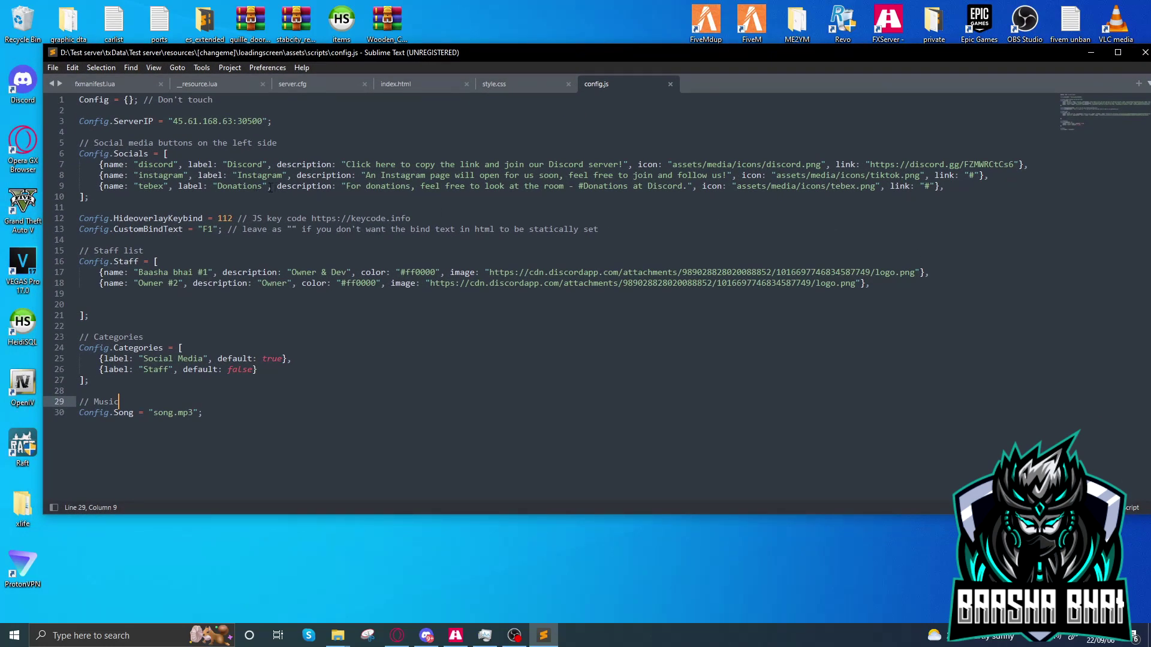
- Review the social links and the two Config.Staff entries, then close Sublime Text
mouse_move(957, 197)
left_mouse_down()
mouse_move(957, 153)
mouse_move(957, 197)
left_mouse_up()
left_click_drag(870, 165, 975, 164)
left_click(1025, 190)
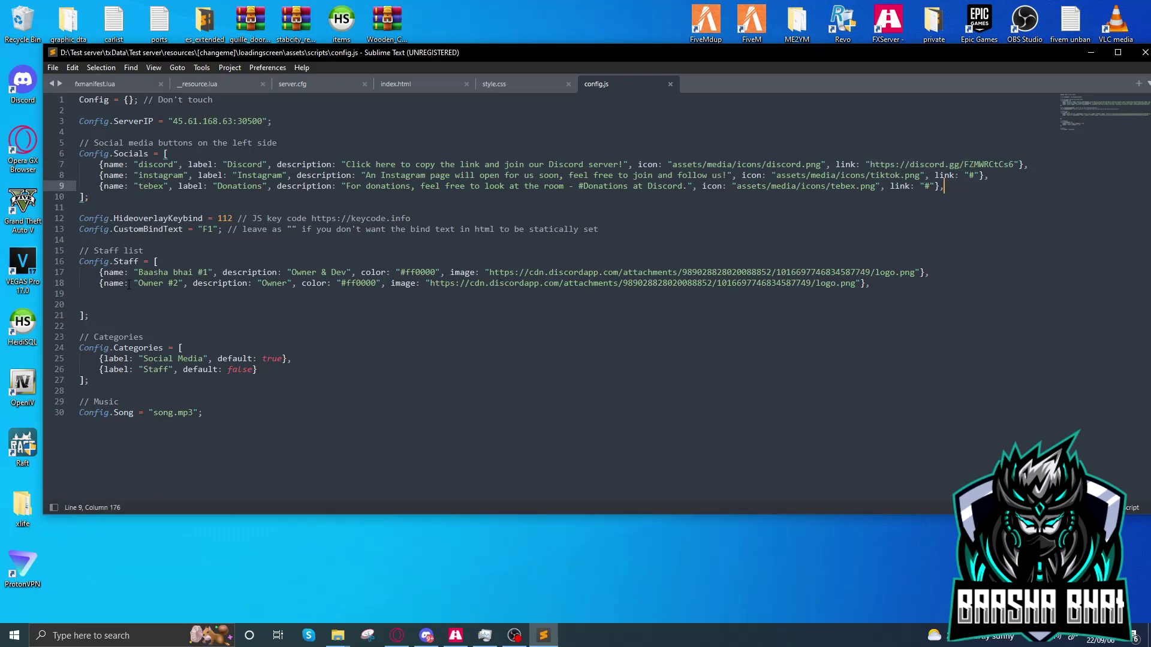
left_click_drag(100, 273, 517, 295)
left_click(902, 298)
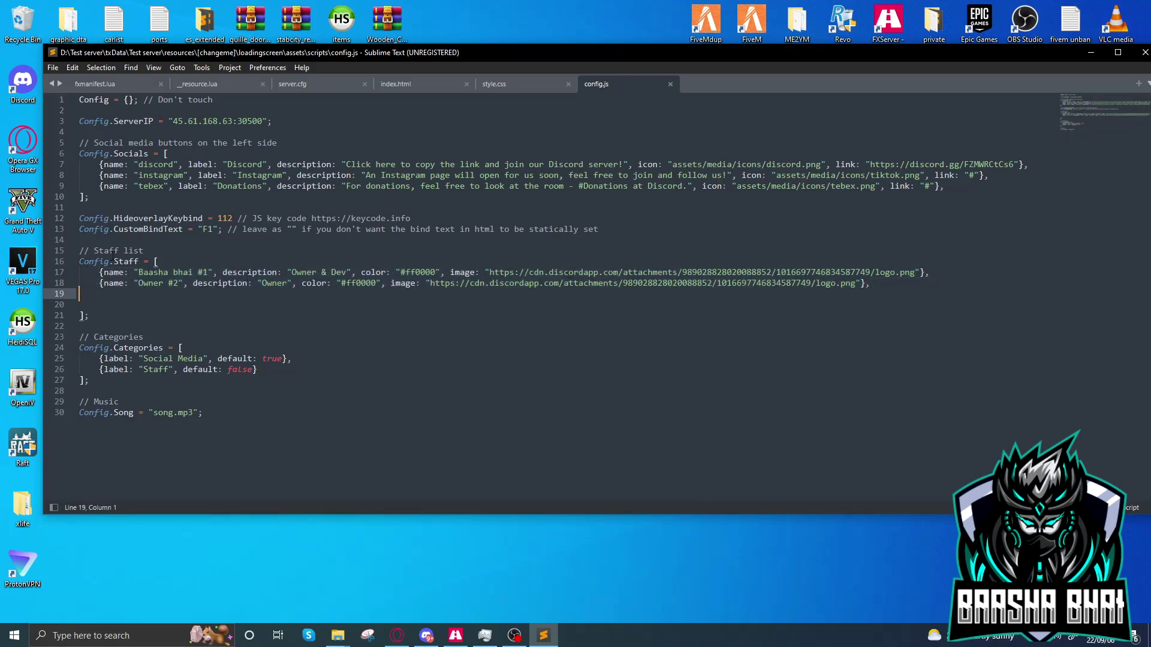
left_click_drag(144, 251, 150, 264)
left_click(174, 256)
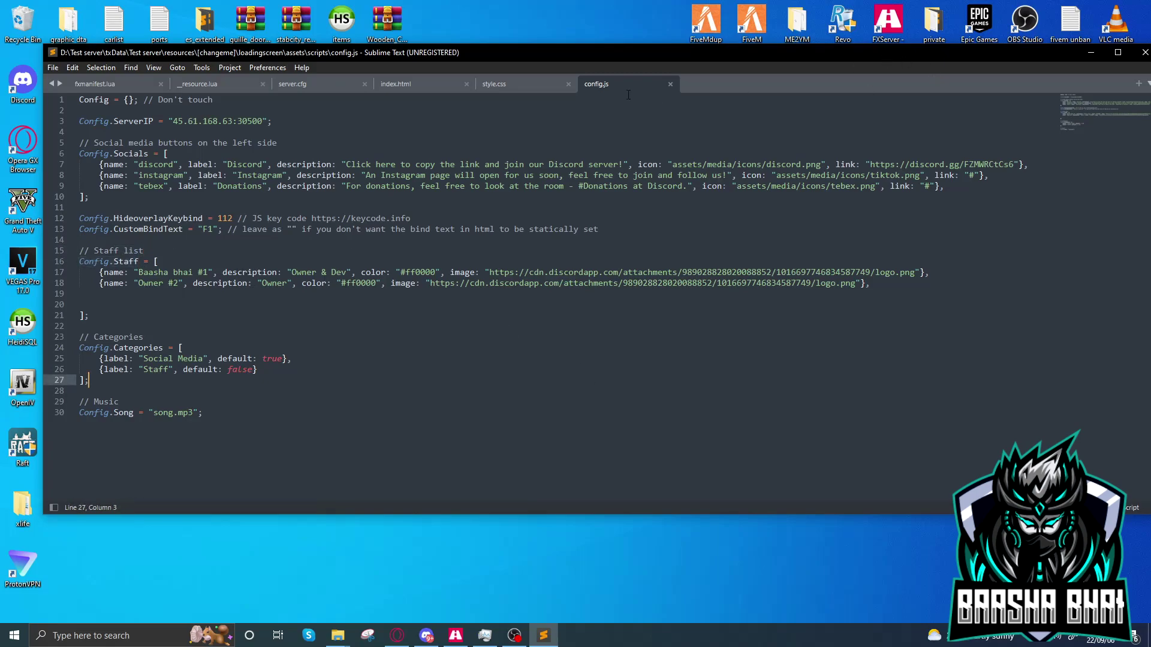
left_click(1144, 53)
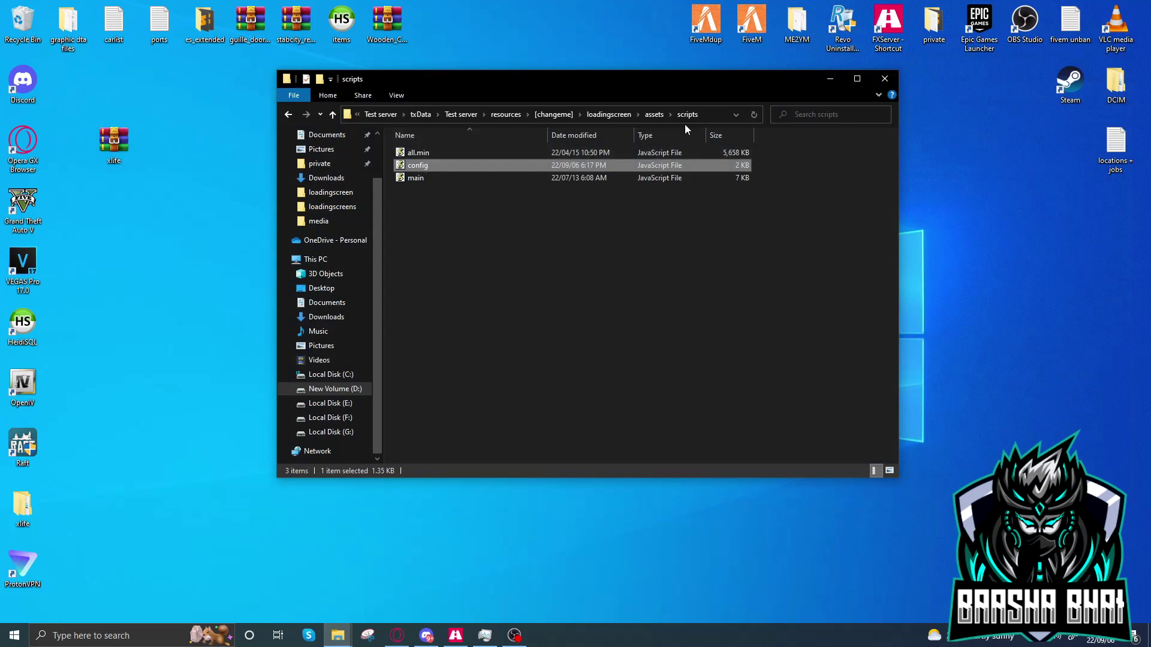
- Open style.css from the css folder in Sublime Text, after briefly opening it in Notepad
left_click(655, 115)
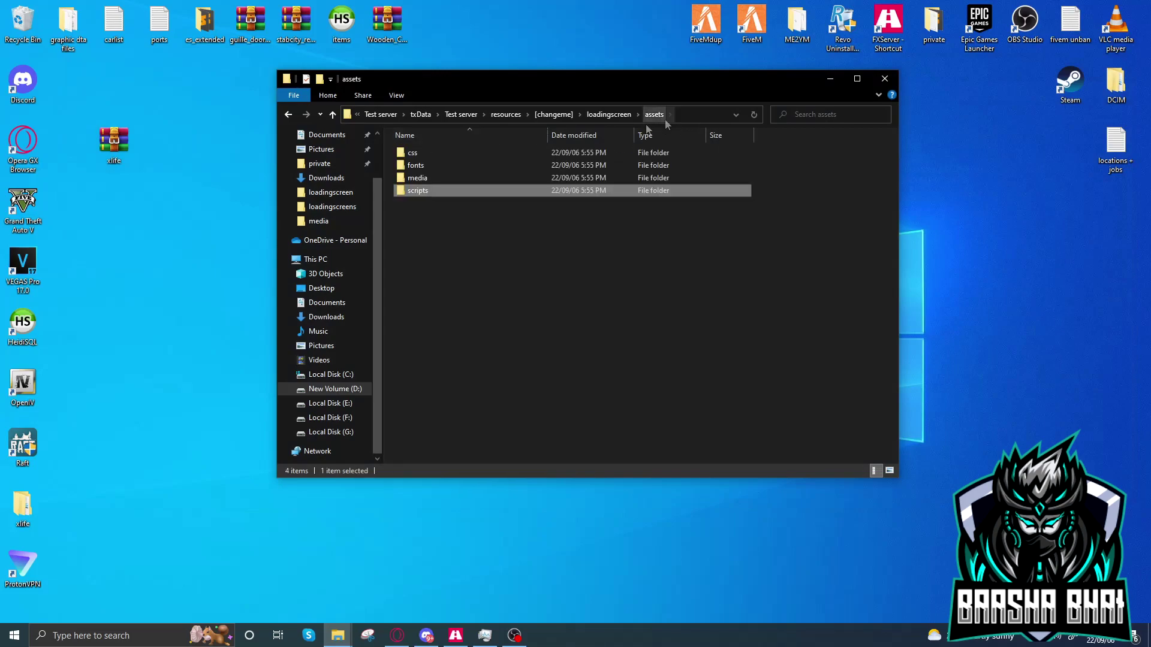
double_click(417, 155)
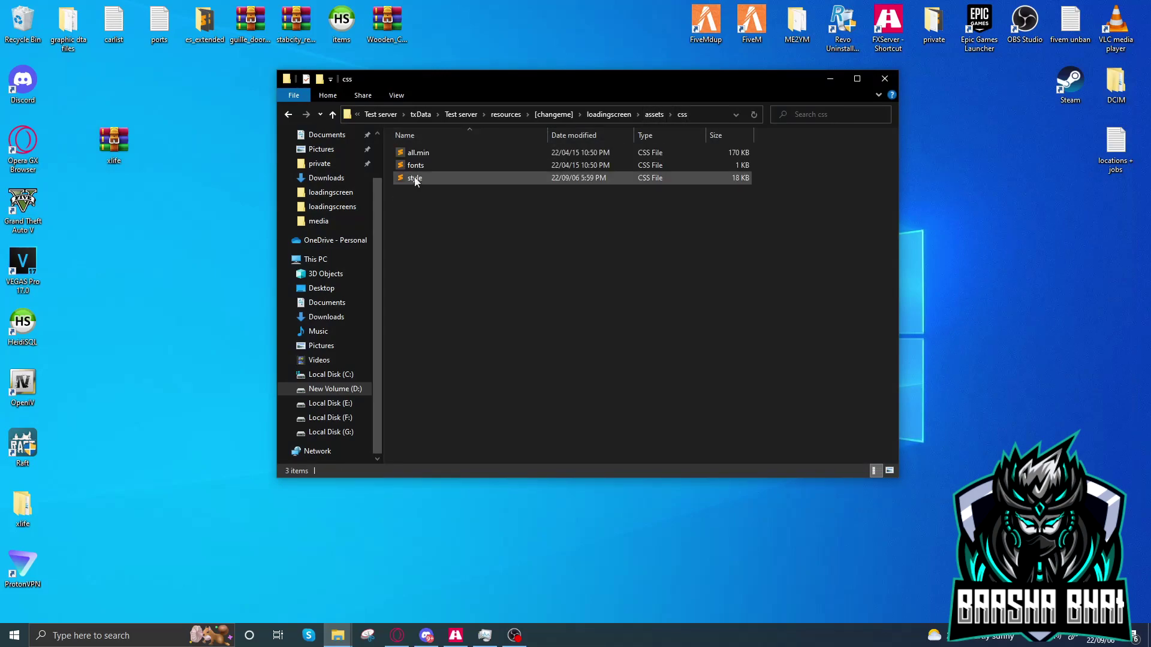
right_click(423, 178)
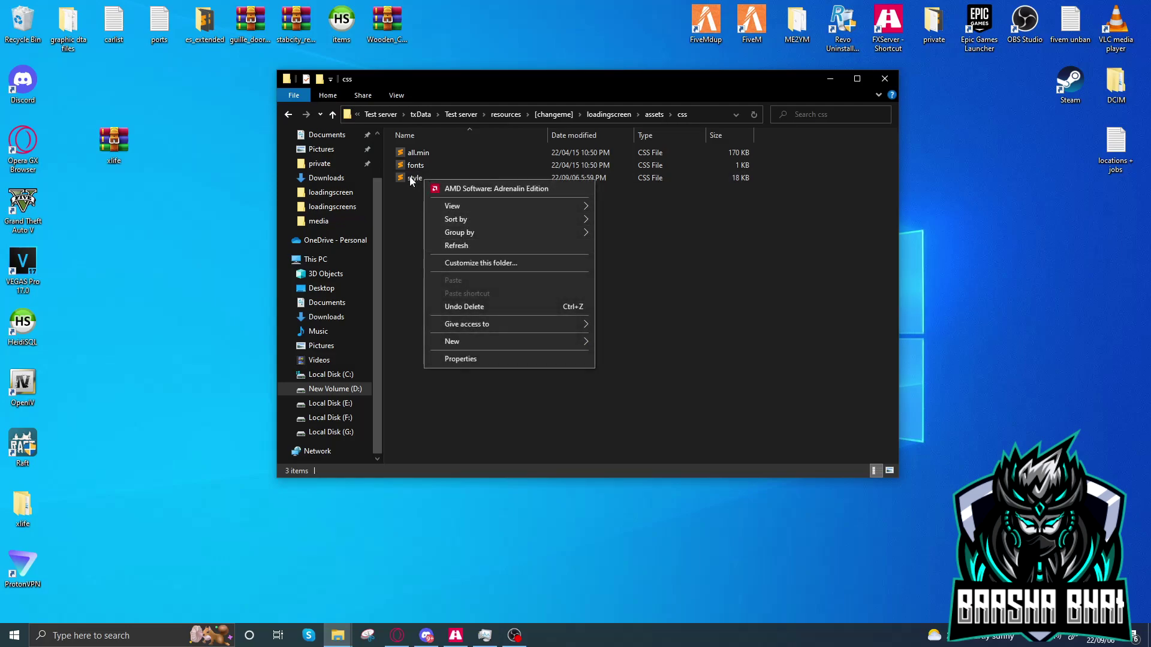
right_click(410, 178)
left_click(447, 199)
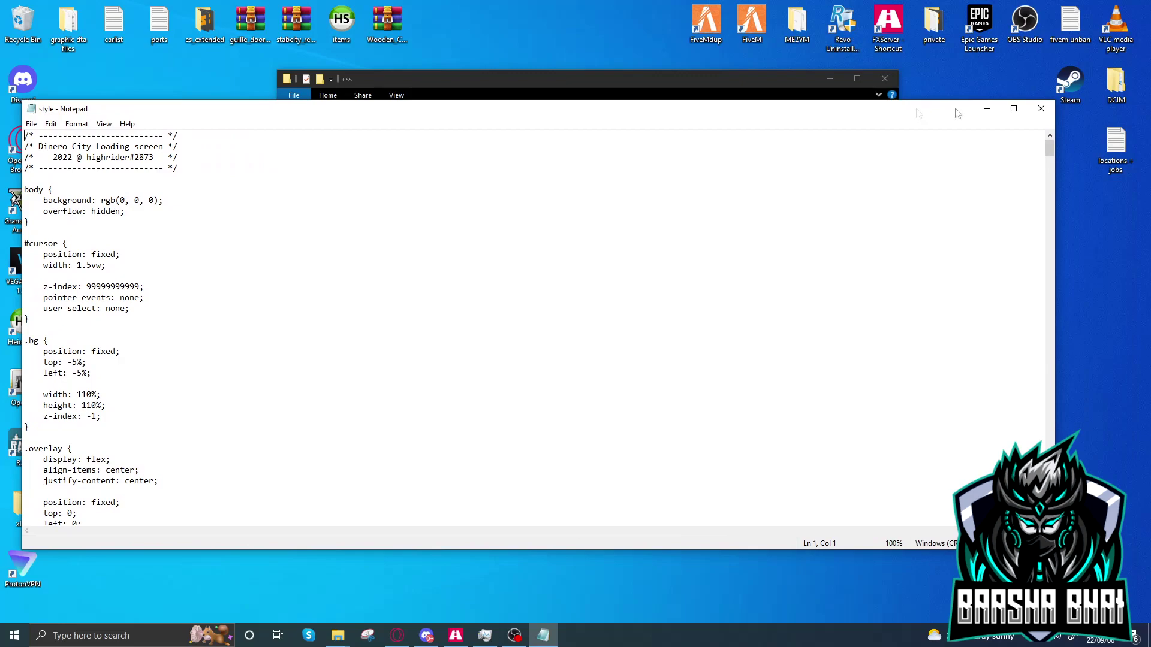
left_click(1043, 111)
left_click(445, 203)
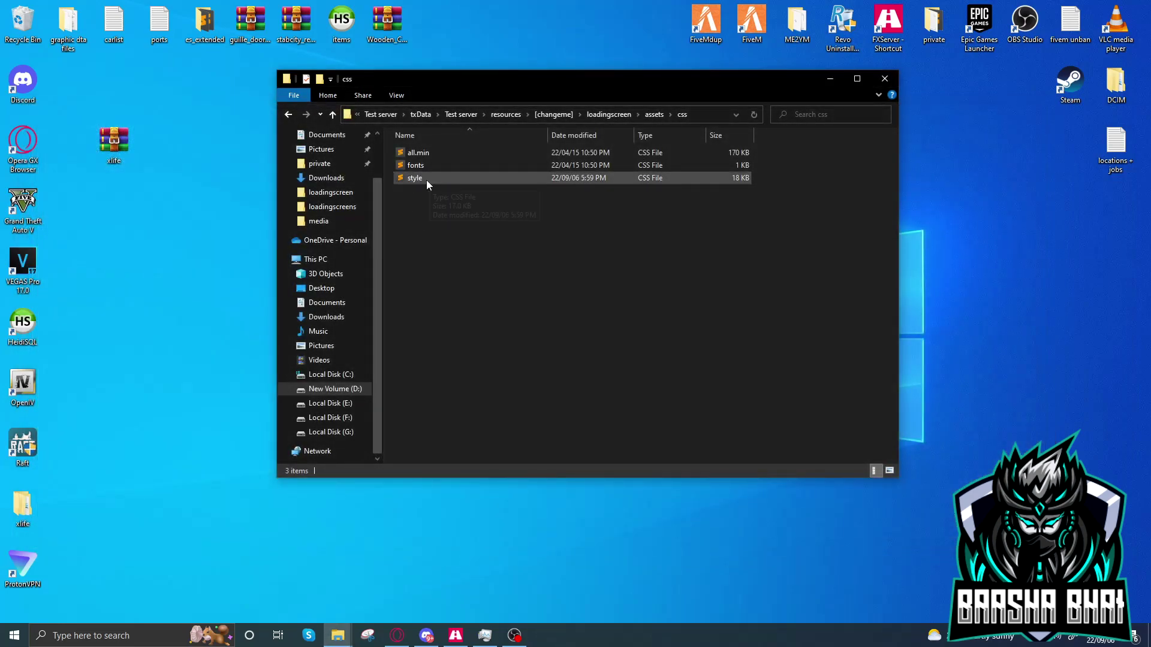
double_click(426, 178)
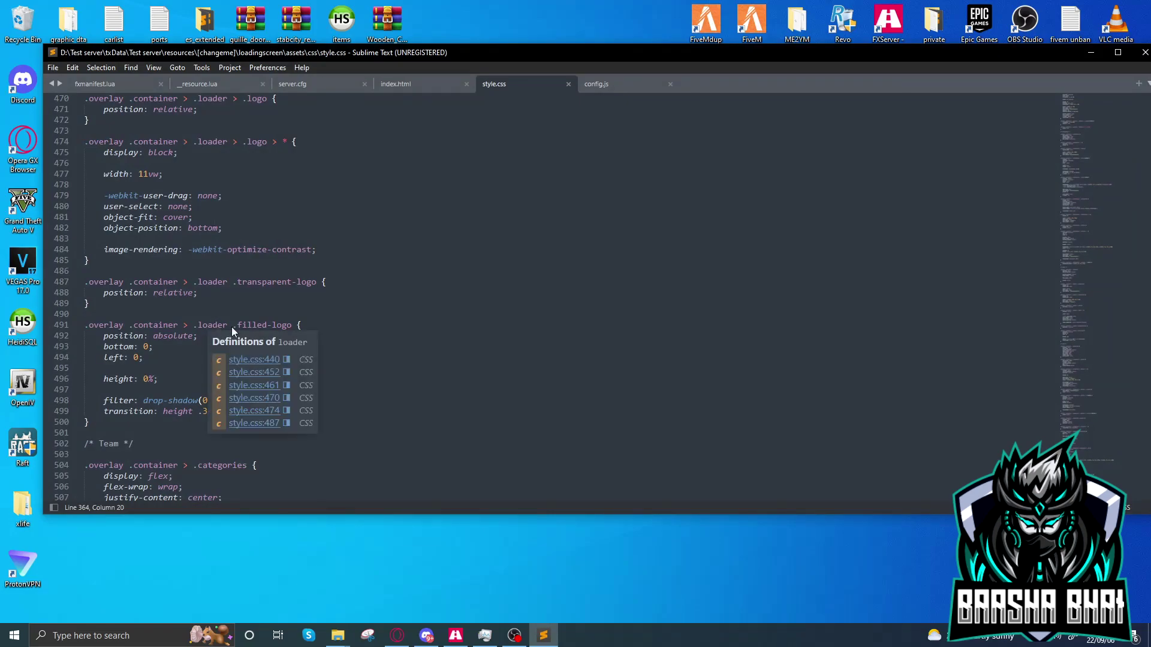
- Search style.css for "bb" and inspect the BB:RP title content value on line 364
scroll(450, 344, "up", 10)
scroll(449, 345, "up", 8)
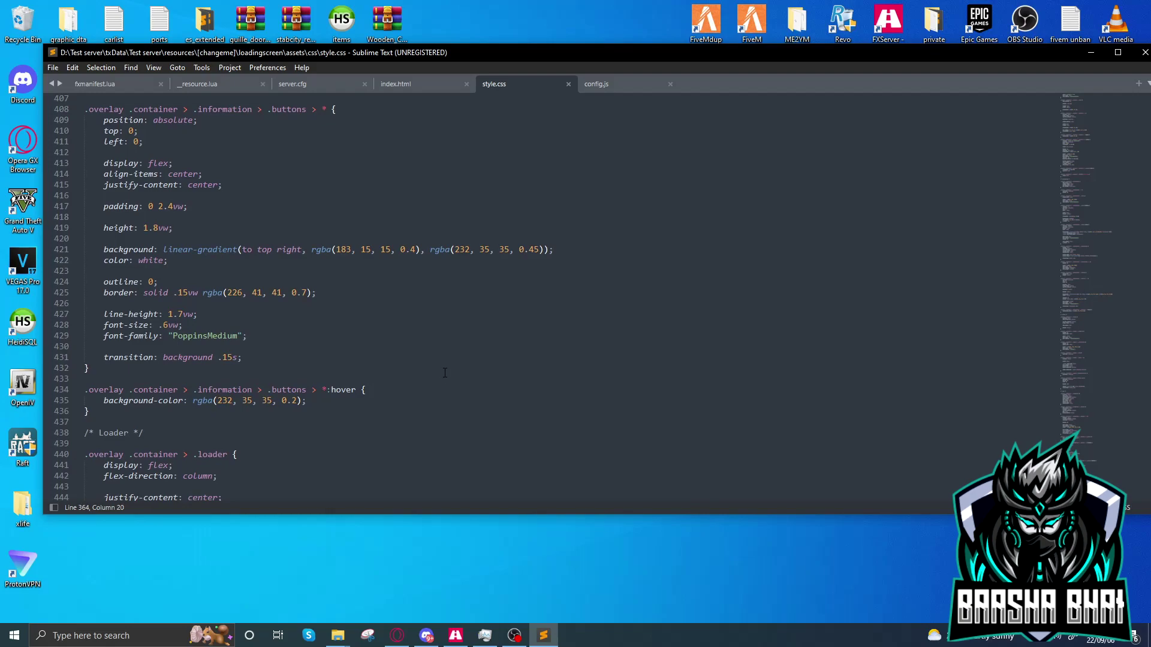
scroll(445, 373, "up", 7)
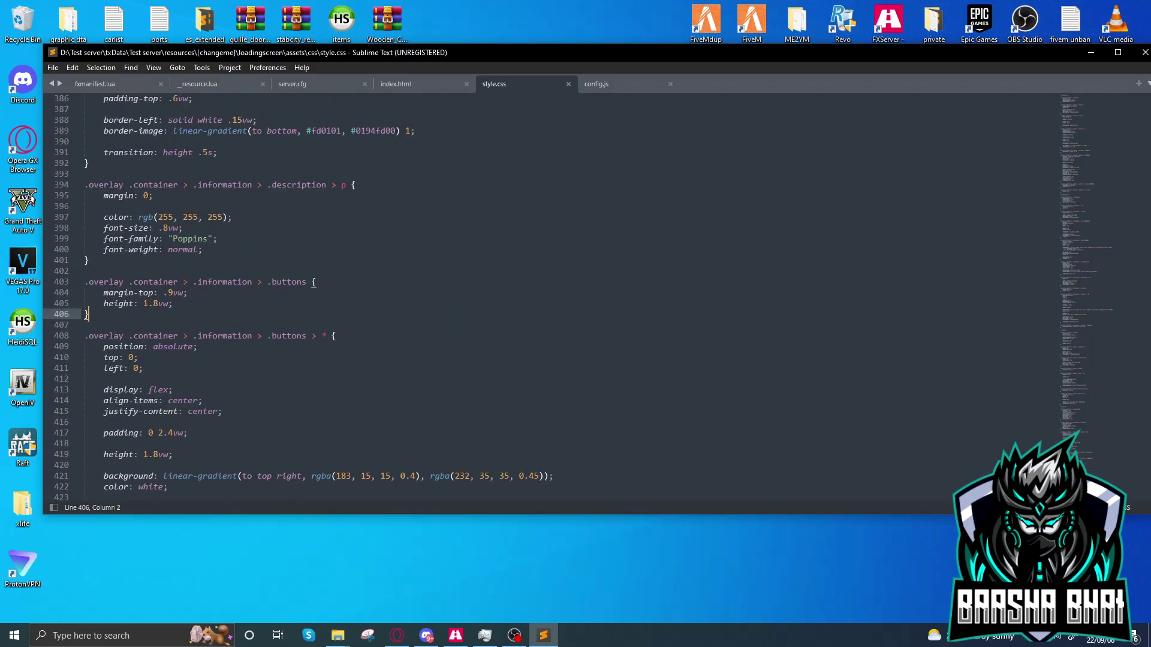
key("ctrl+f")
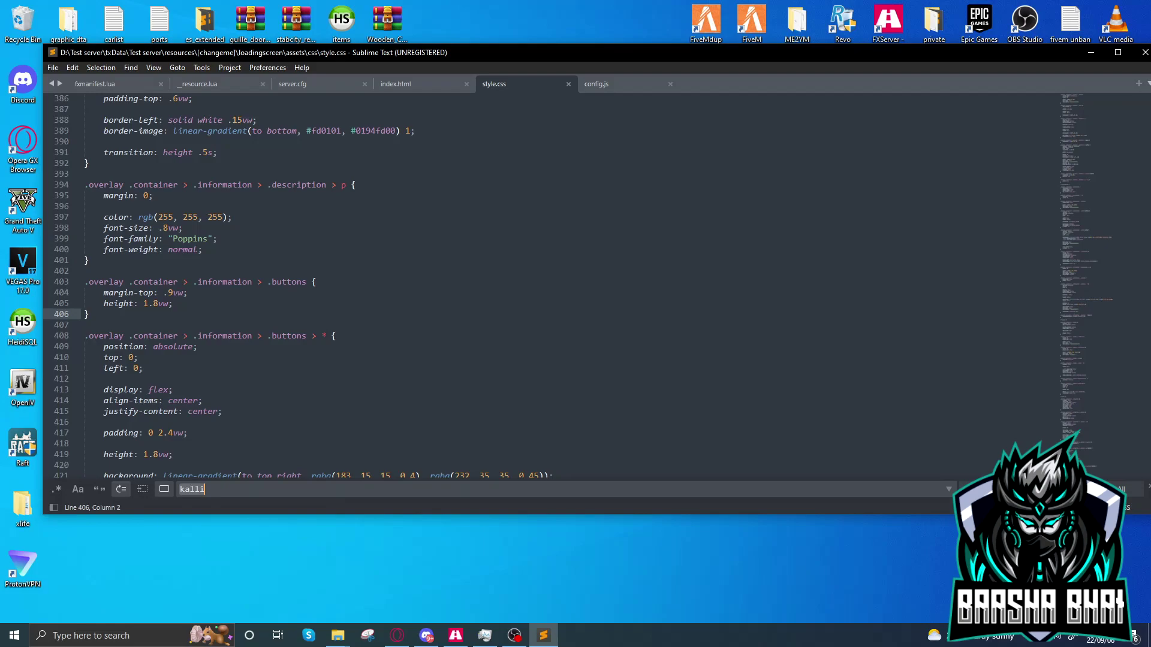
type("bb")
left_click(162, 287)
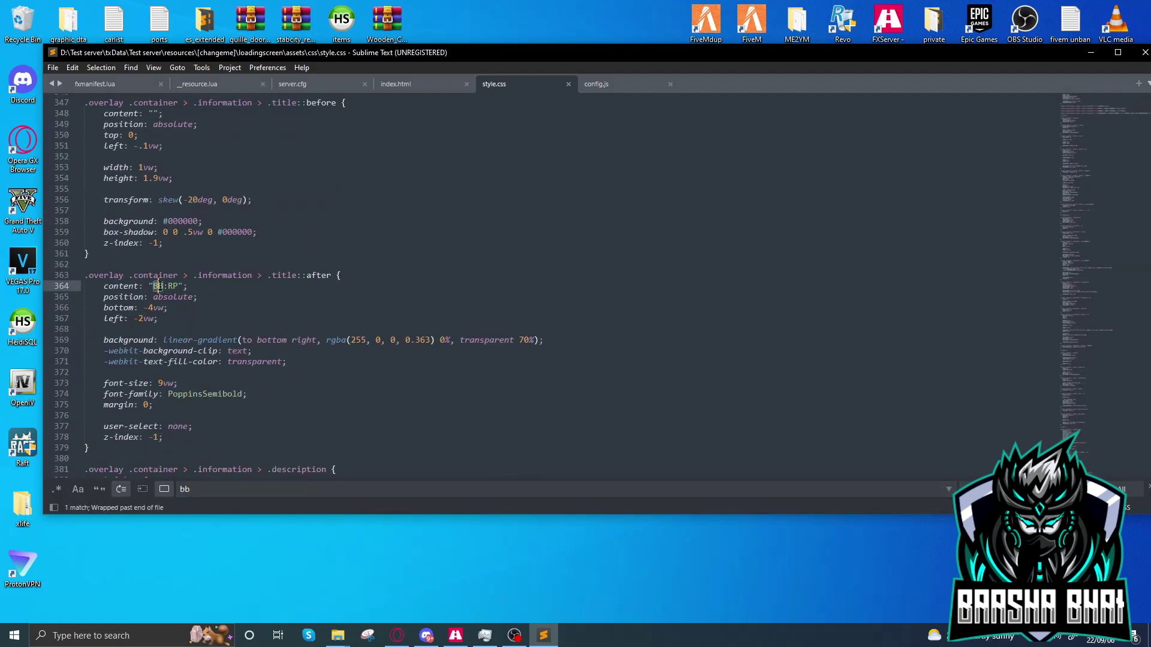
left_click(163, 297)
left_click_drag(153, 286, 178, 286)
left_click(215, 284)
left_click_drag(149, 286, 187, 286)
left_click(163, 286)
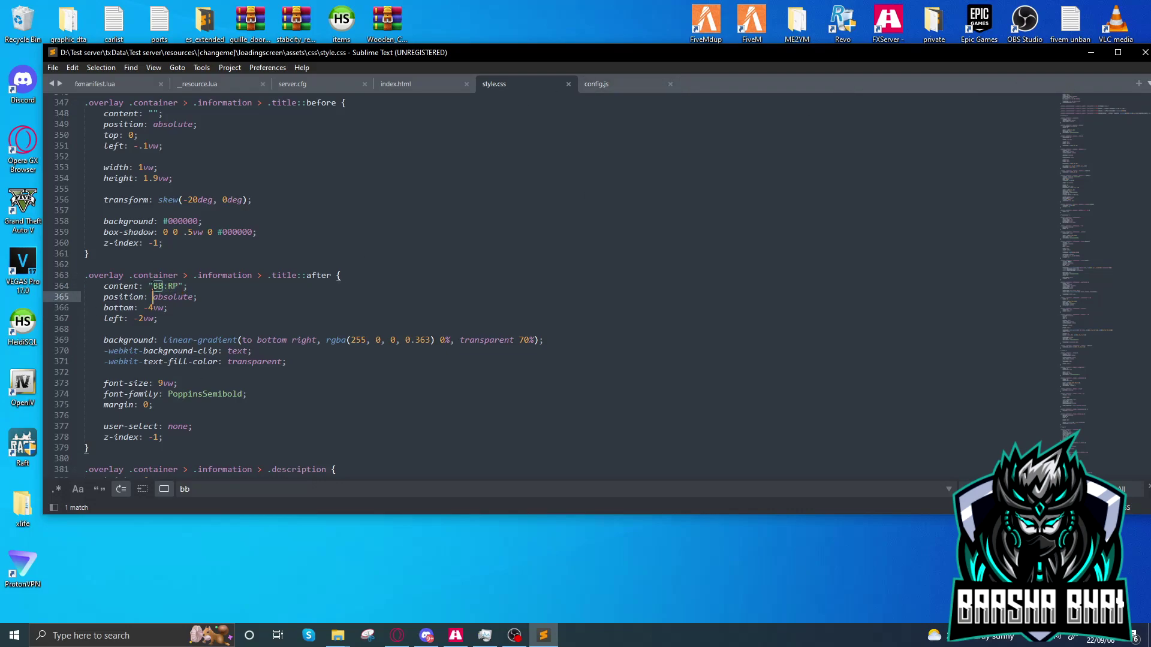
left_click(200, 290)
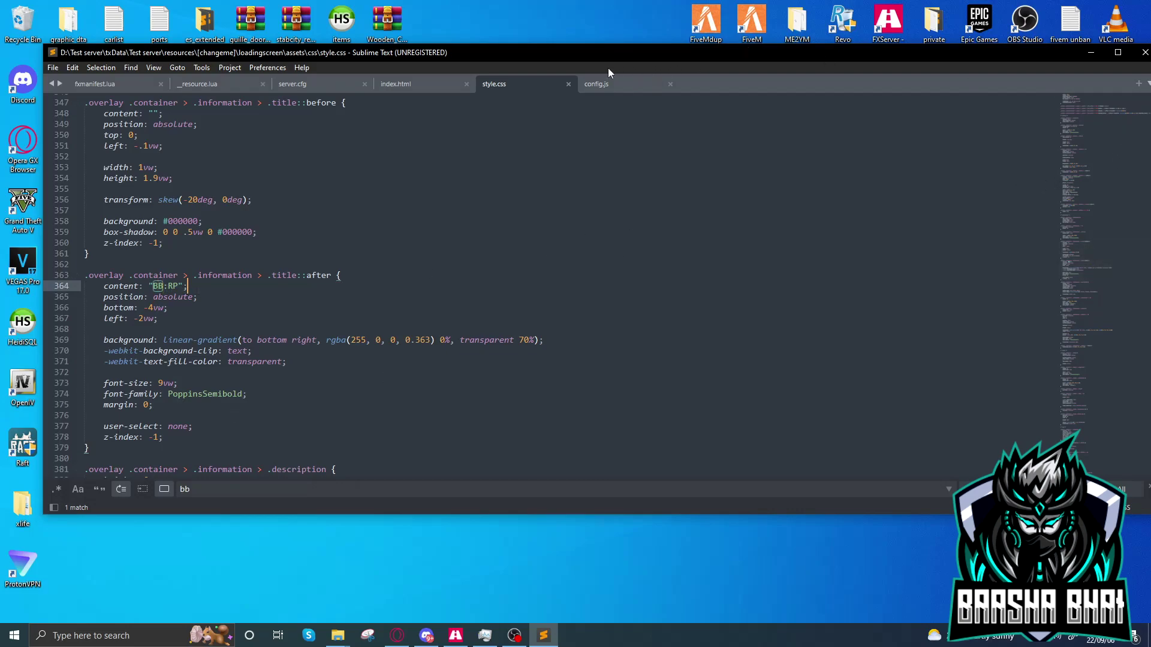
- Close style.css and the Sublime Text window
left_click(568, 83)
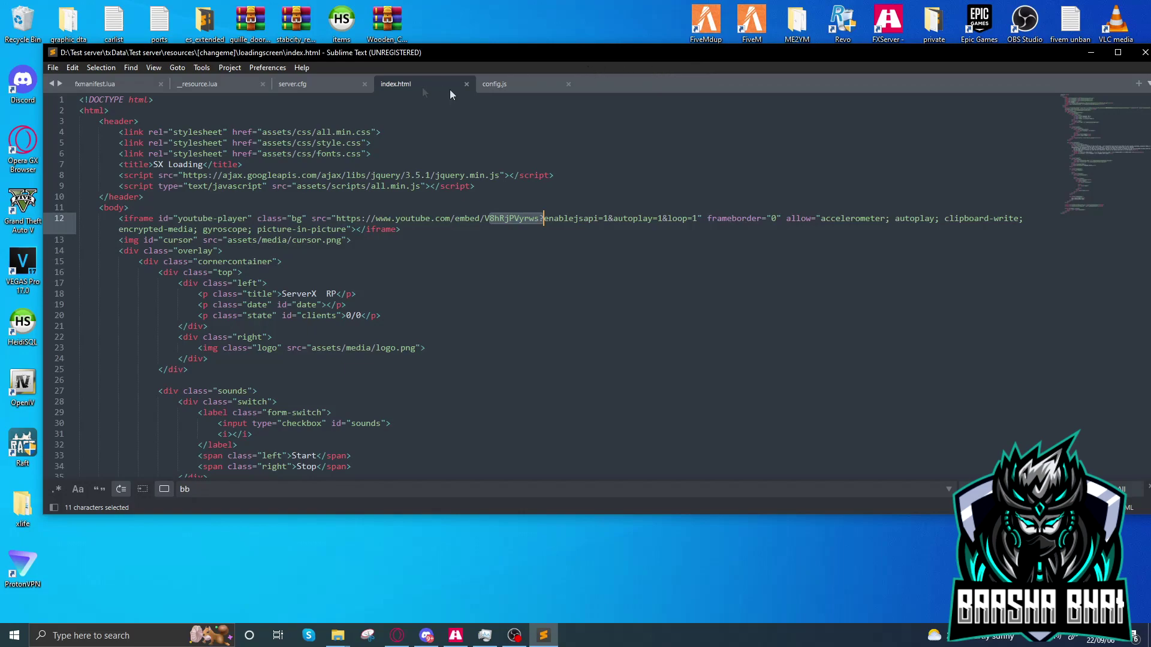
left_click_drag(449, 89, 96, 92)
left_click(785, 57)
left_click(473, 307)
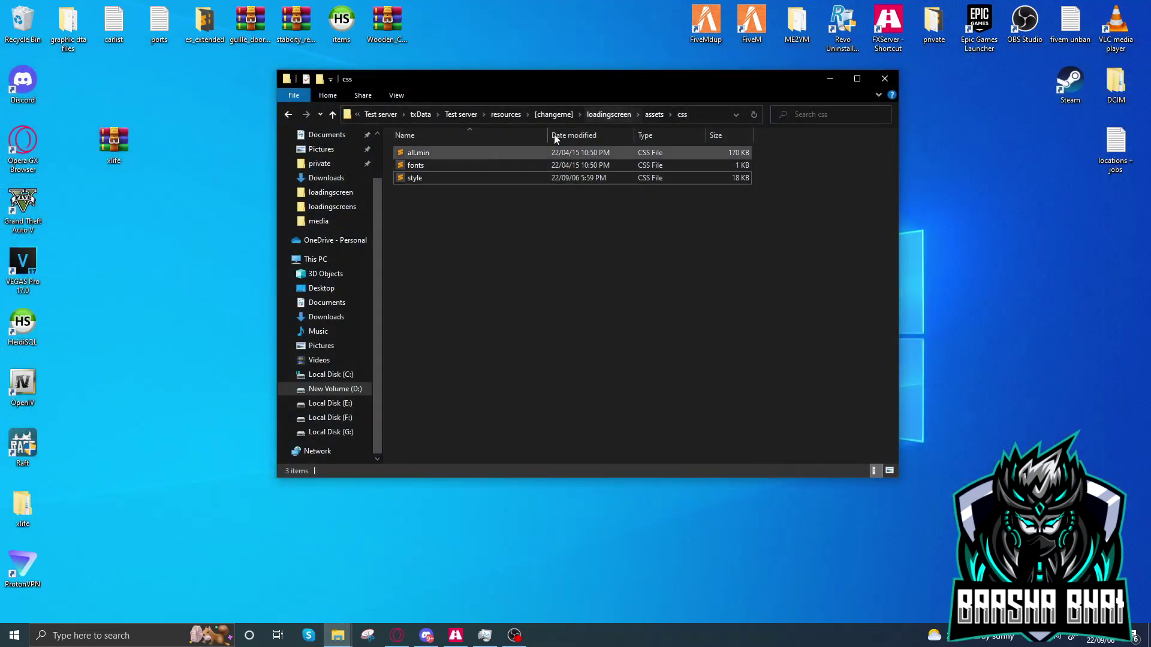
- Peek into the assets folder and return to the loadingscreen folder
left_click(609, 114)
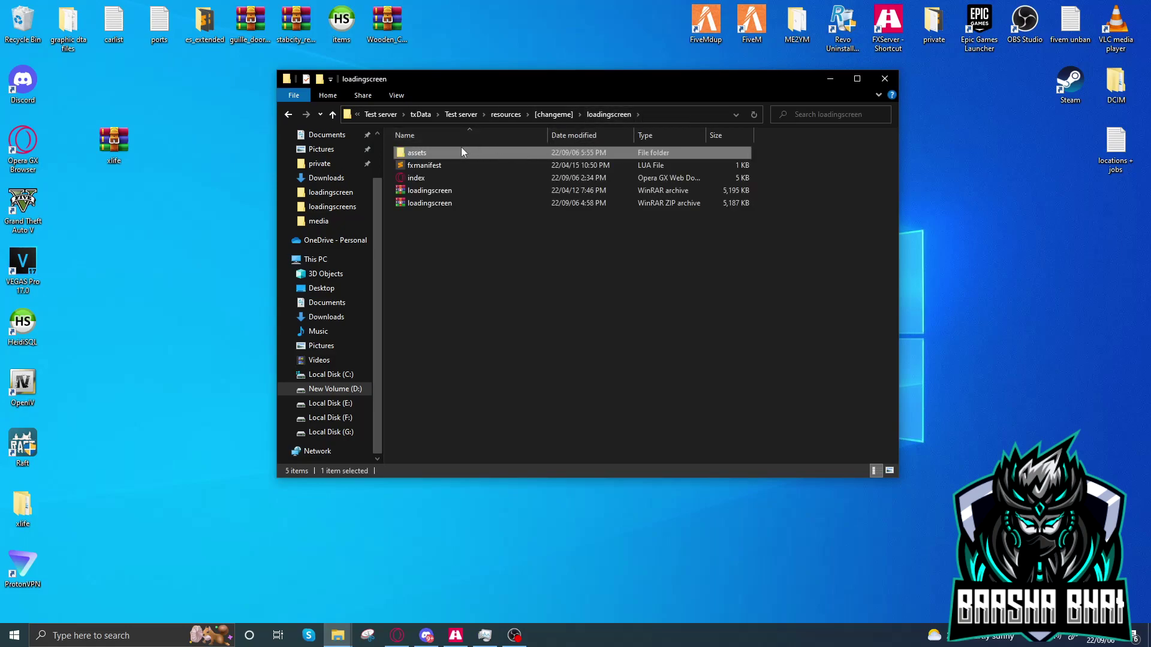
double_click(435, 154)
key("ctrl+a")
left_click(448, 205)
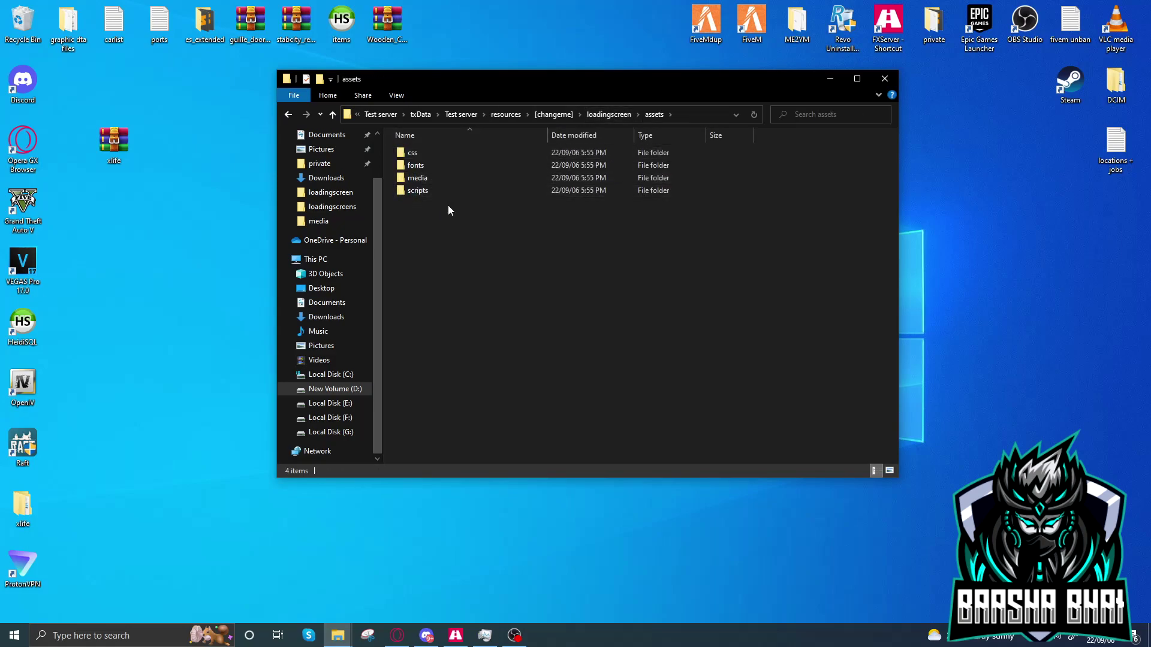
left_click(608, 115)
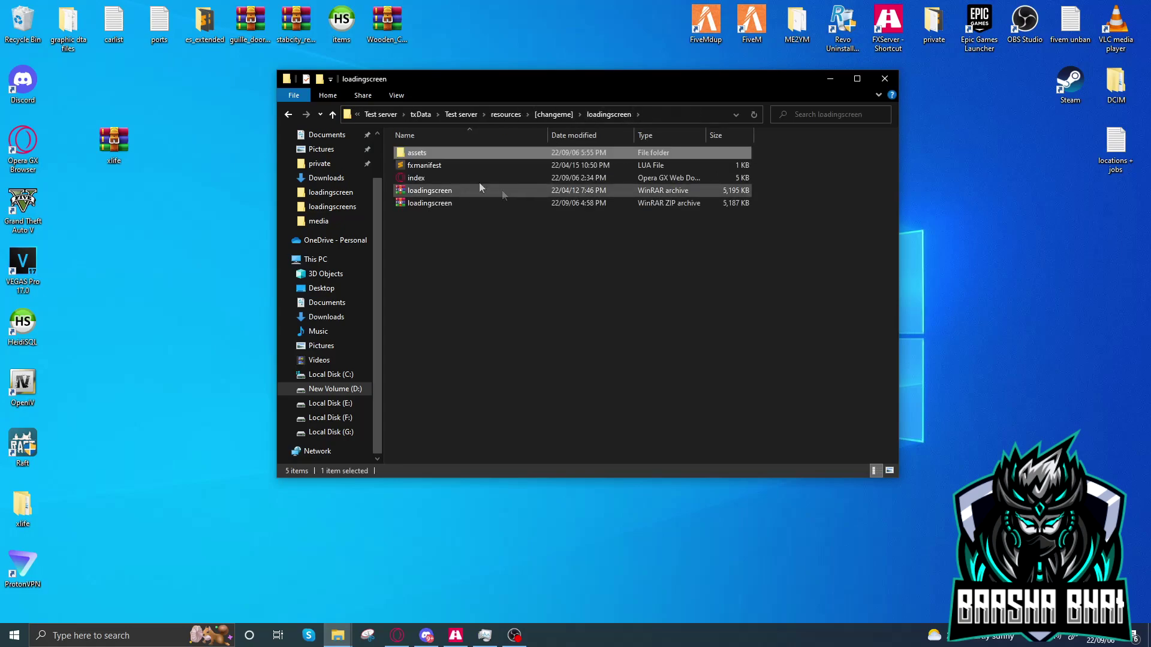
- Open index.html in Sublime Text through Open with > Choose another app
left_click(413, 179)
right_click(413, 180)
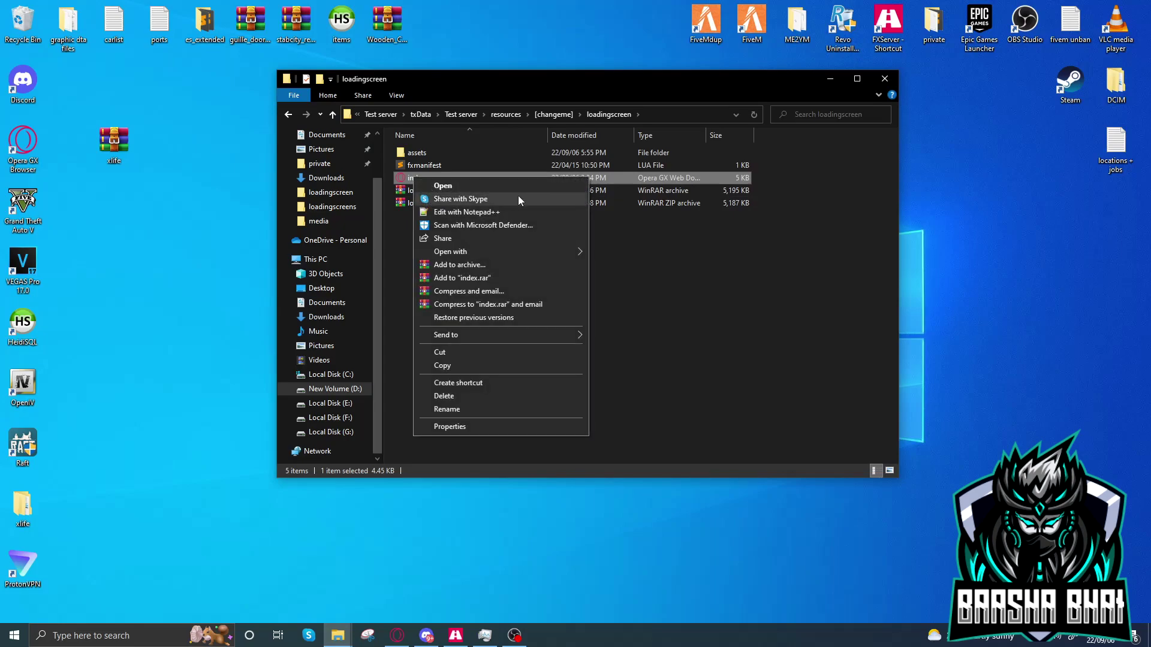
mouse_move(456, 253)
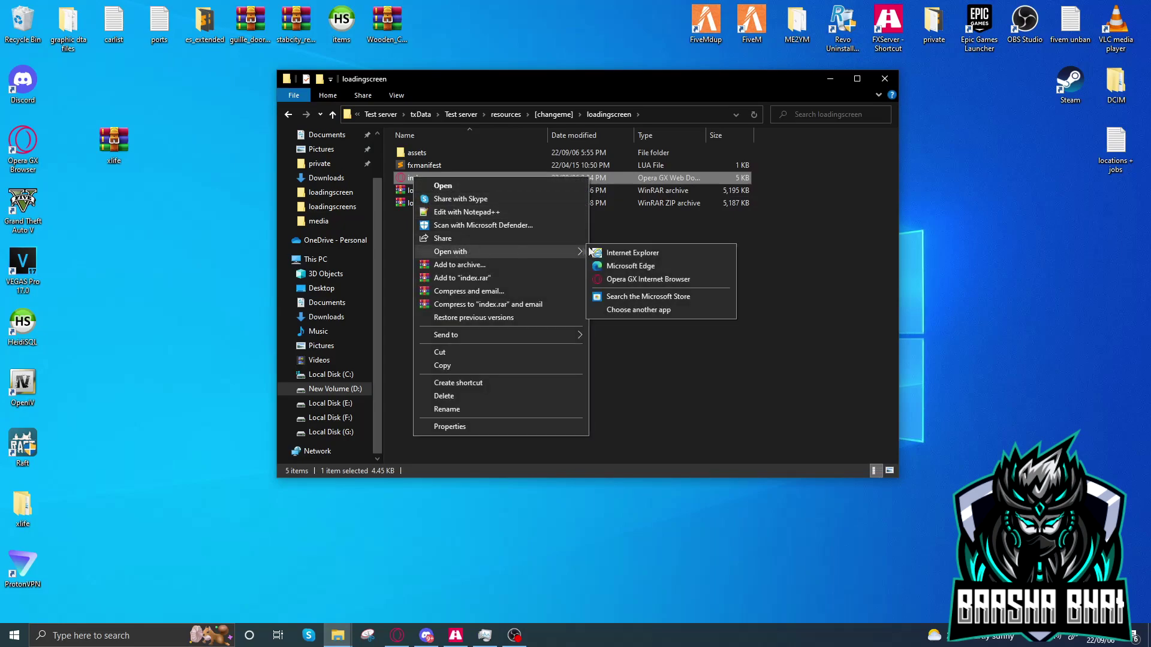
left_click(632, 309)
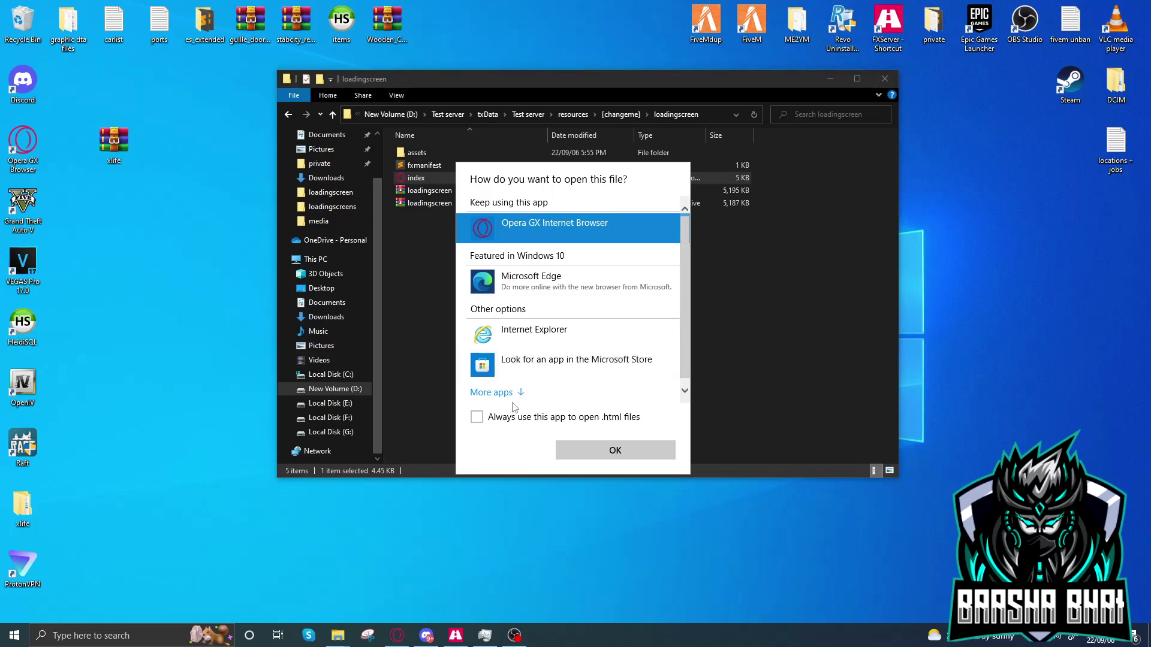
scroll(525, 359, "down", 3)
left_click(540, 355)
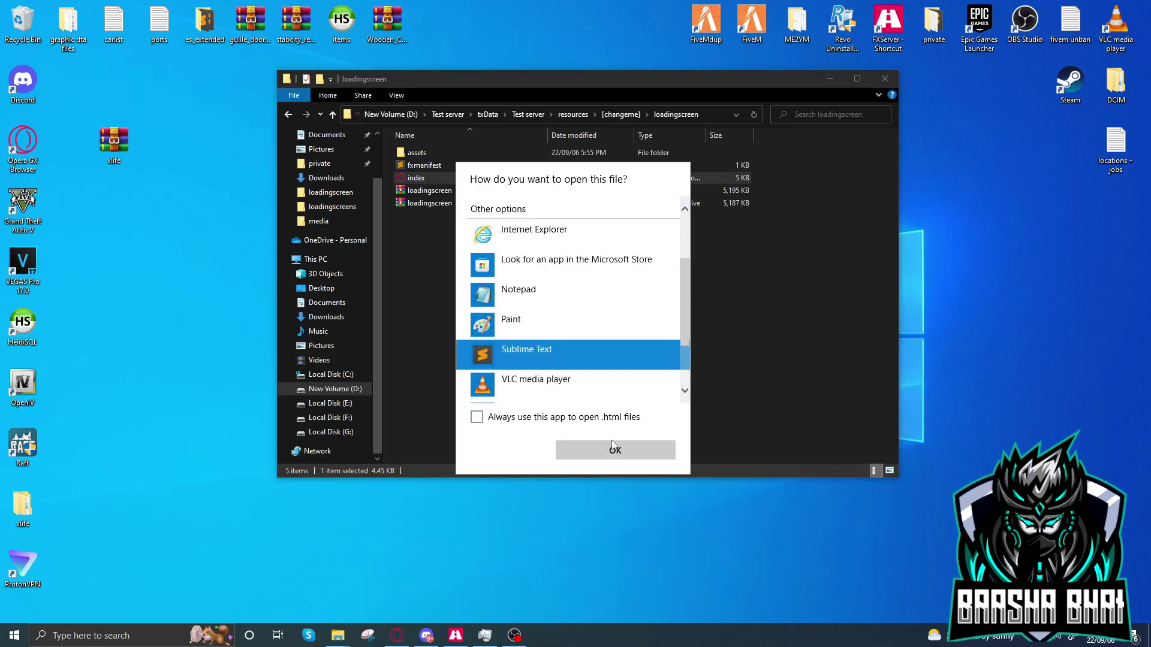
left_click(617, 451)
left_click_drag(201, 70, 506, 72)
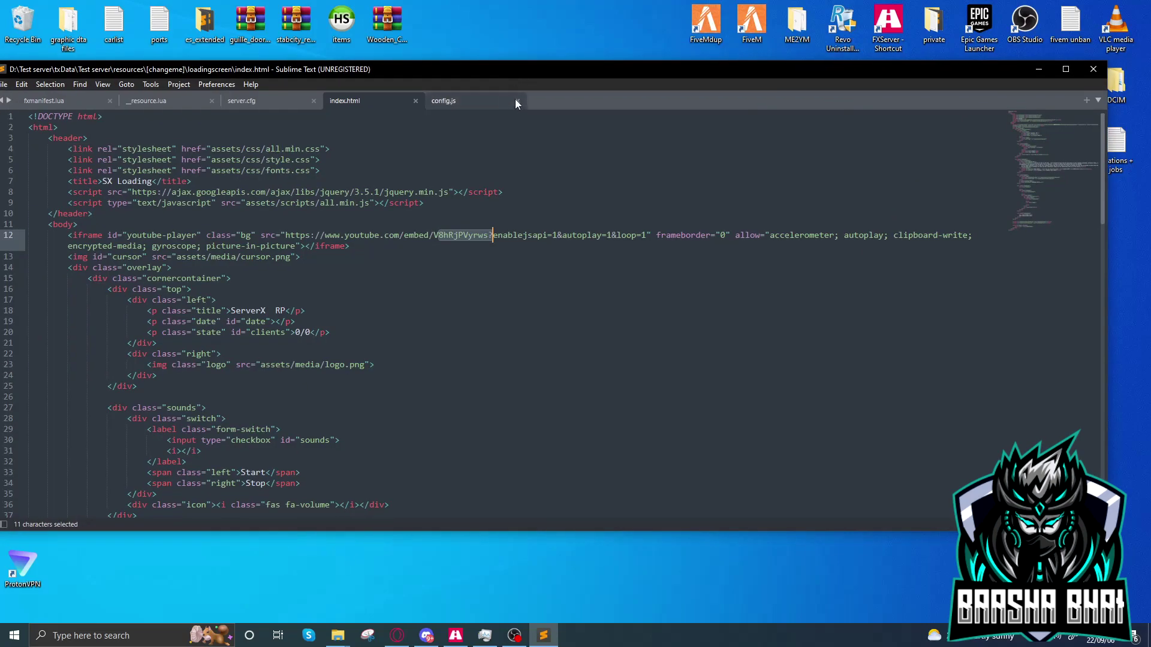
- Close the config.js tab in Sublime Text
left_click(517, 100)
left_click(500, 296)
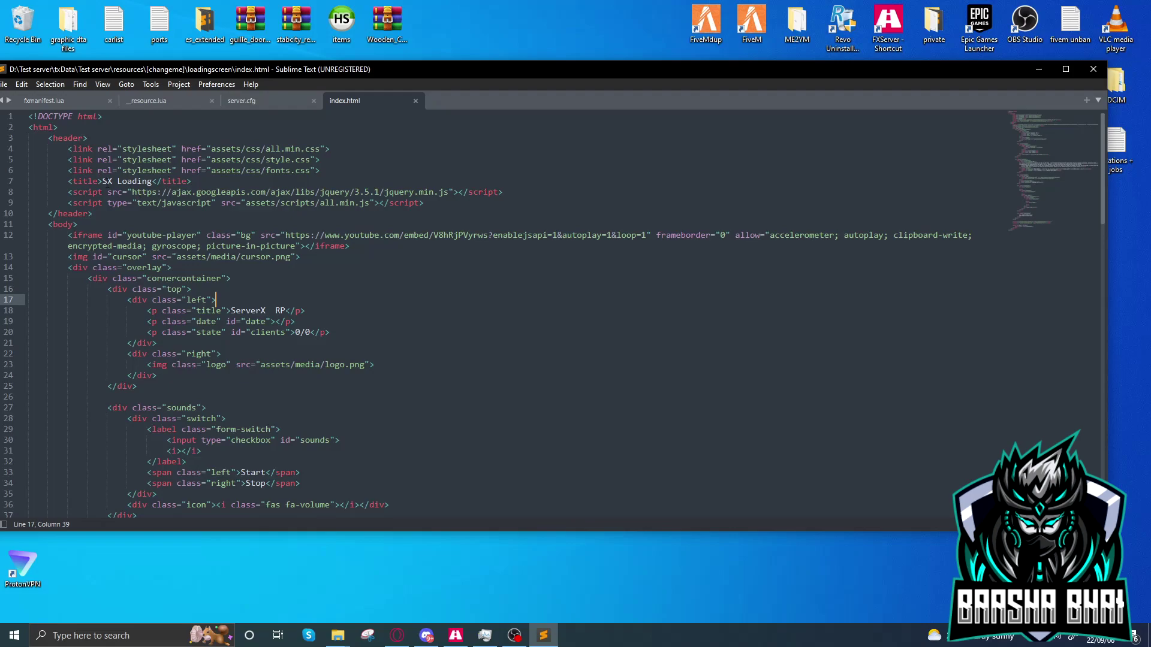
mouse_move(206, 75)
left_mouse_down()
mouse_move(226, 50)
mouse_move(214, 56)
left_mouse_up()
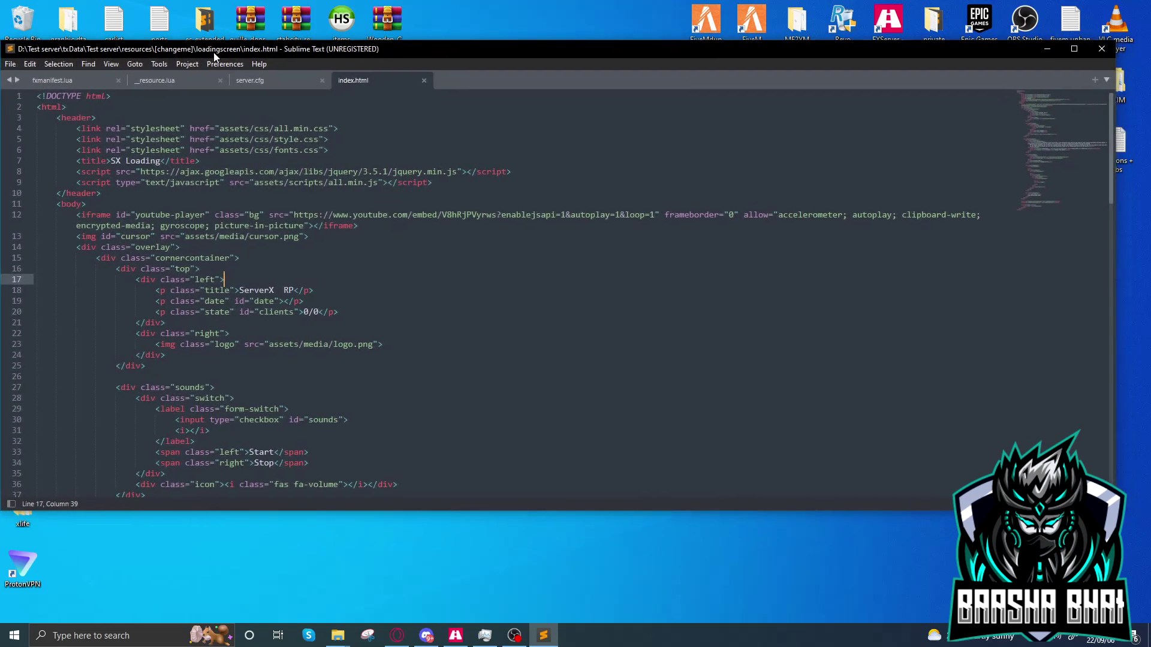
- Review index.html's SX Loading title, ServerX RP corner title and Start/Stop sound labels
left_click_drag(110, 160, 160, 160)
left_click(125, 172)
left_click(209, 215)
scroll(396, 295, "down", 2)
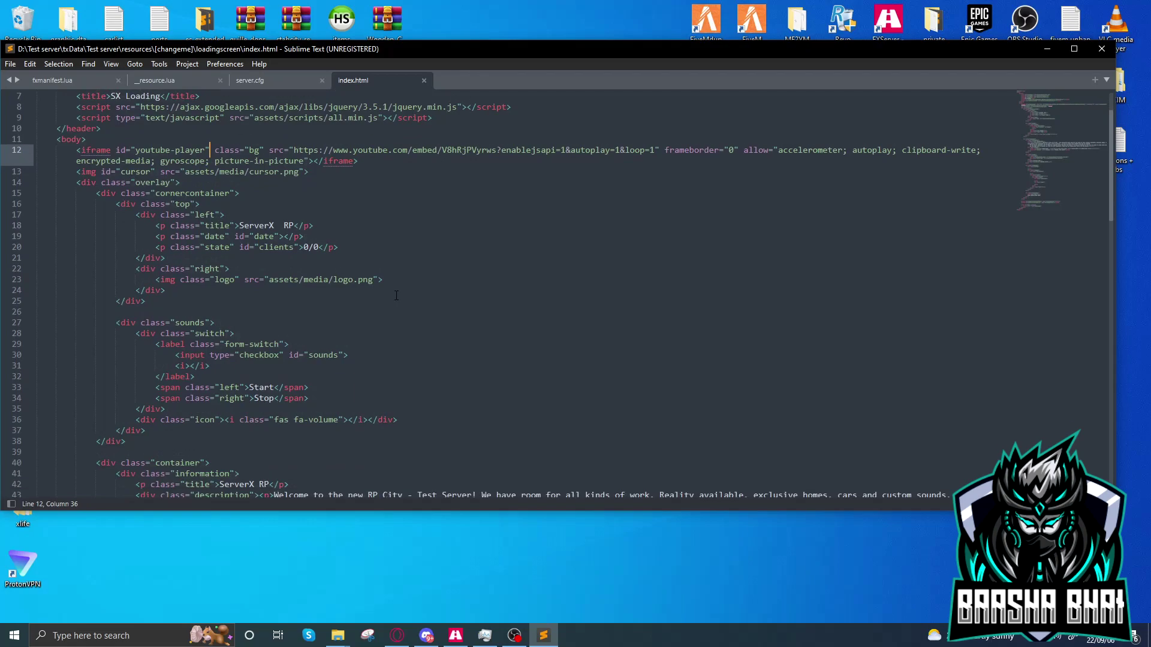
left_click_drag(239, 226, 294, 225)
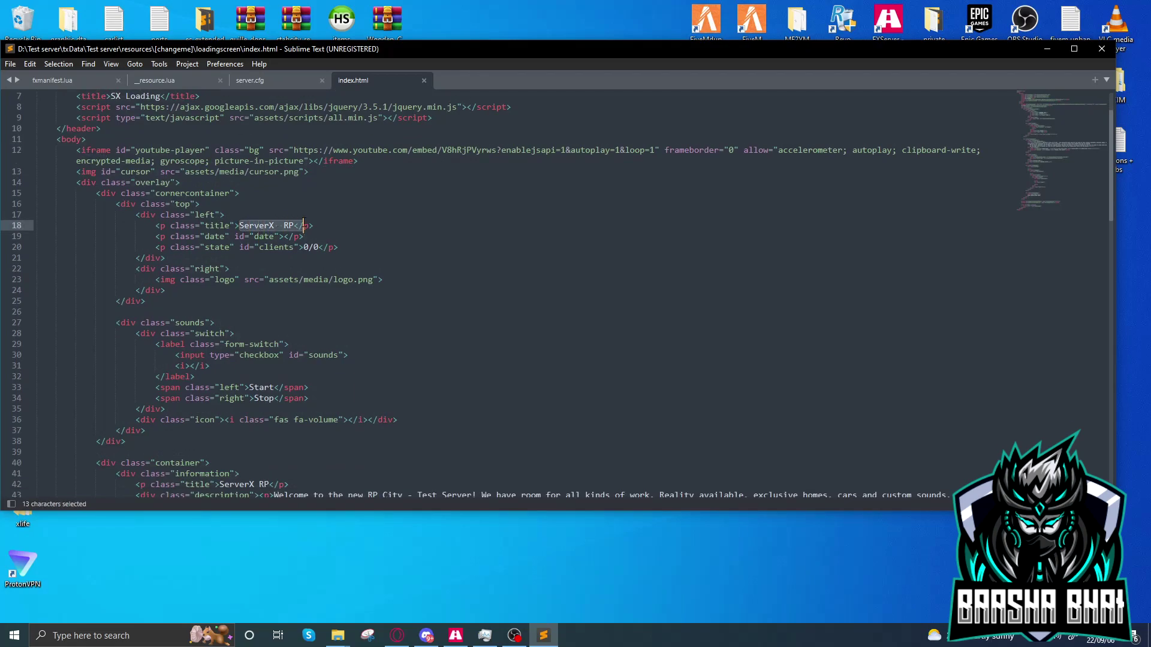
left_click(390, 247)
scroll(354, 258, "down", 2)
left_click_drag(250, 322, 275, 333)
left_click(416, 337)
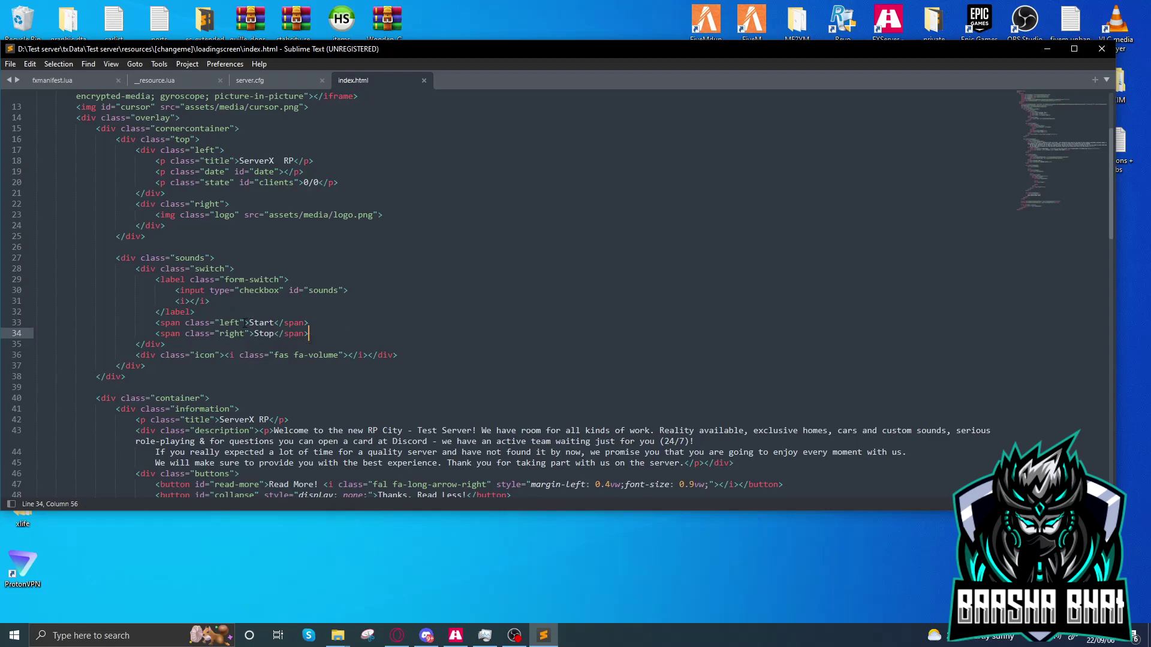
scroll(244, 322, "down", 3)
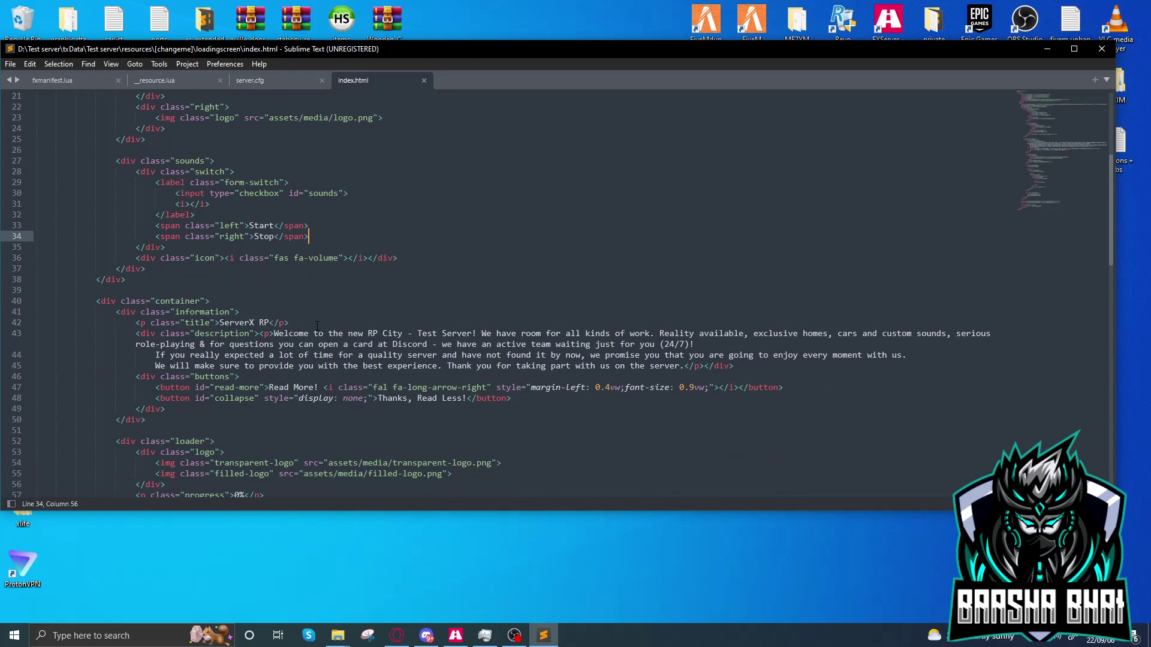
left_click_drag(220, 322, 264, 323)
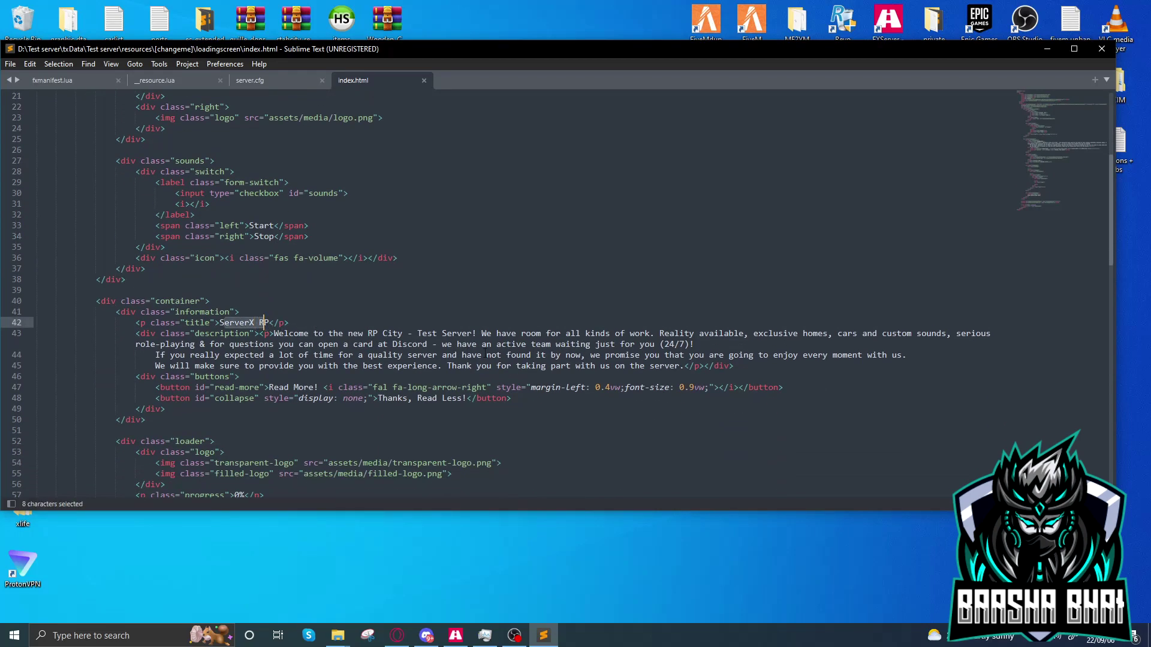
left_click_drag(423, 333, 478, 337)
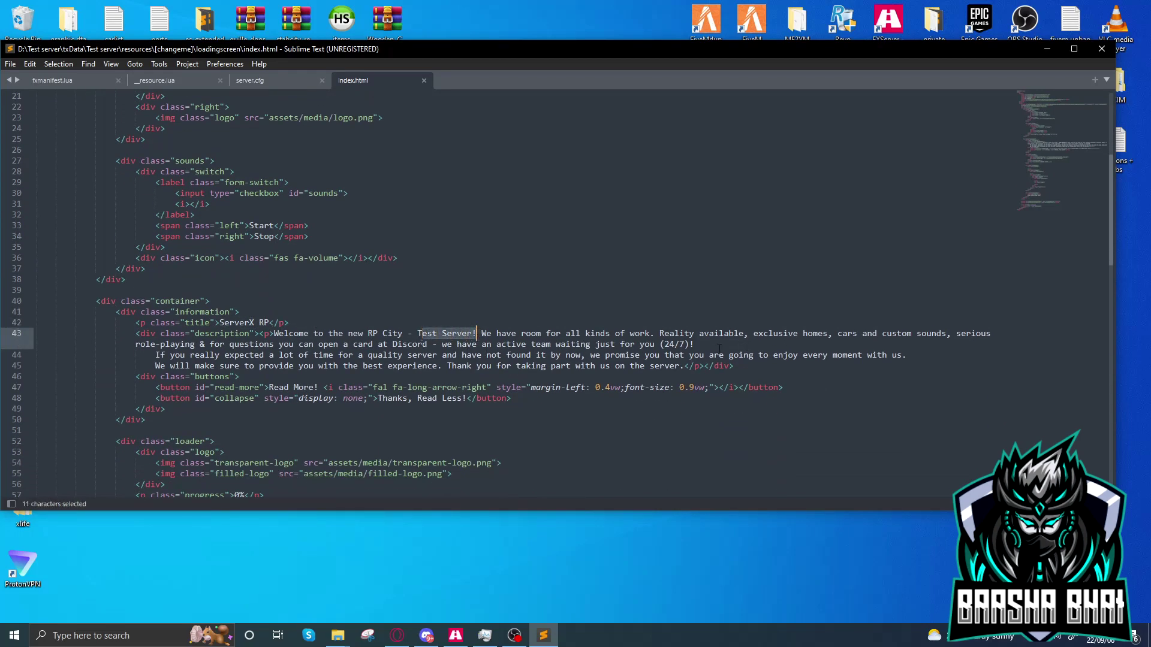
left_click(749, 387)
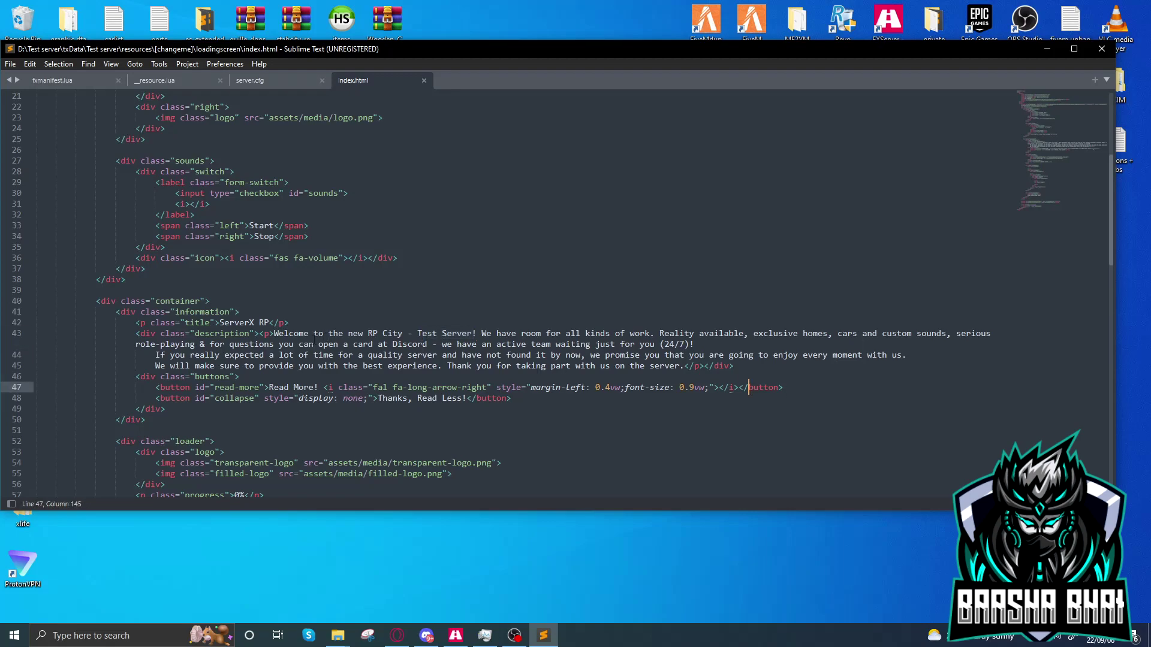
left_click_drag(322, 333, 708, 355)
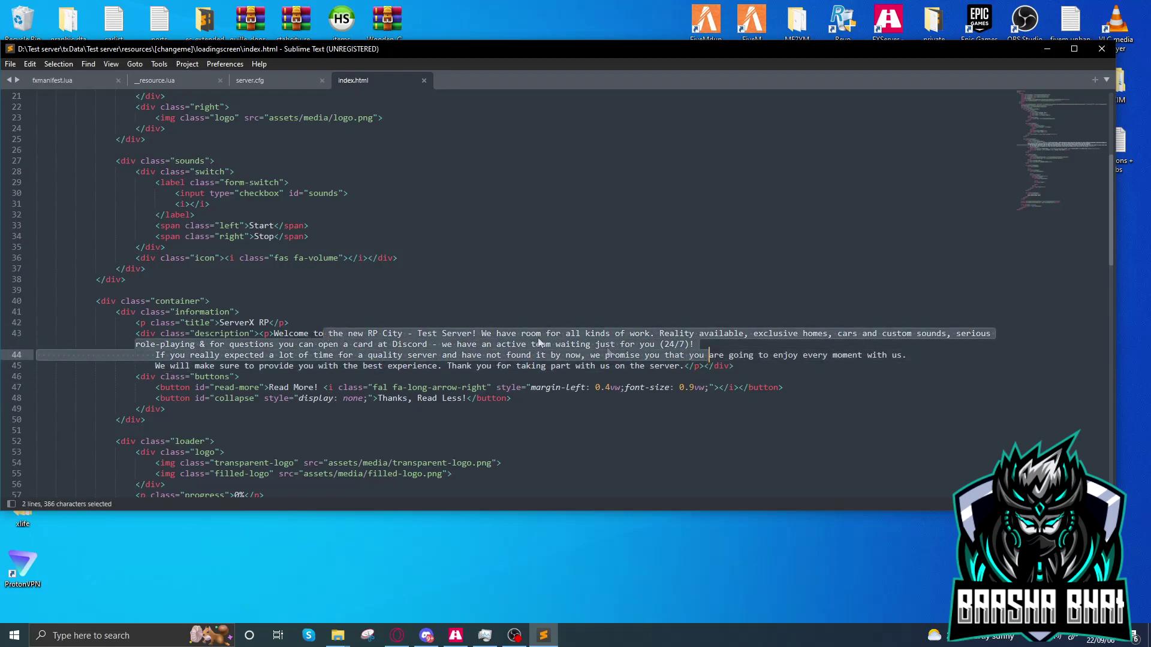
left_click(507, 333)
scroll(354, 405, "down", 8)
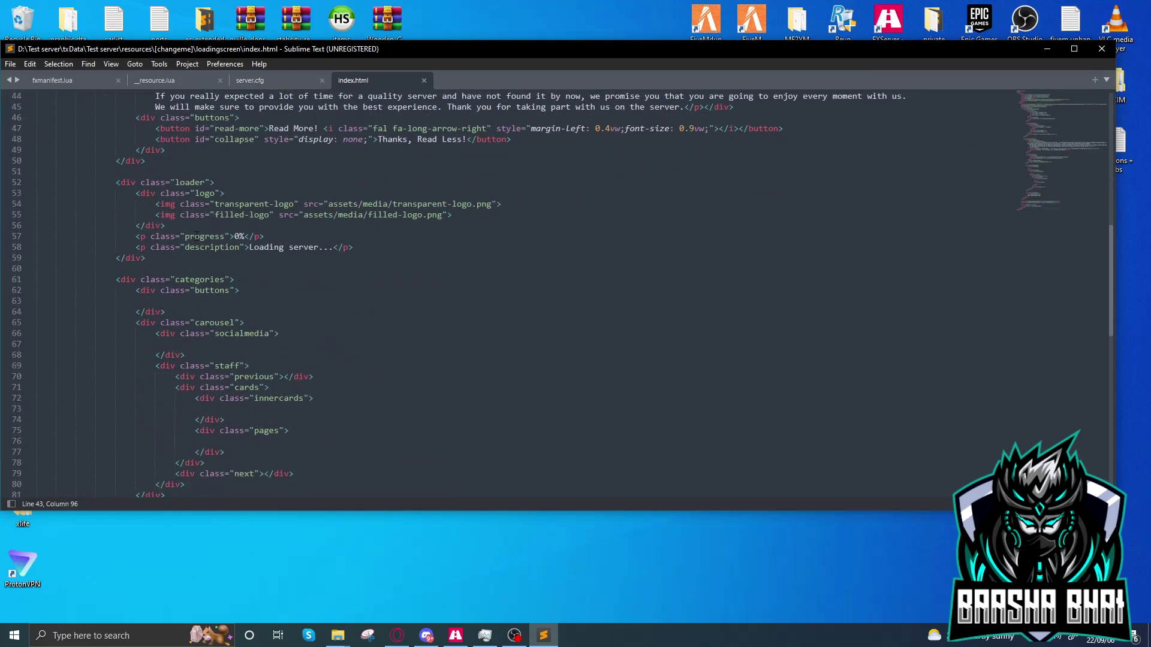
scroll(303, 273, "down", 5)
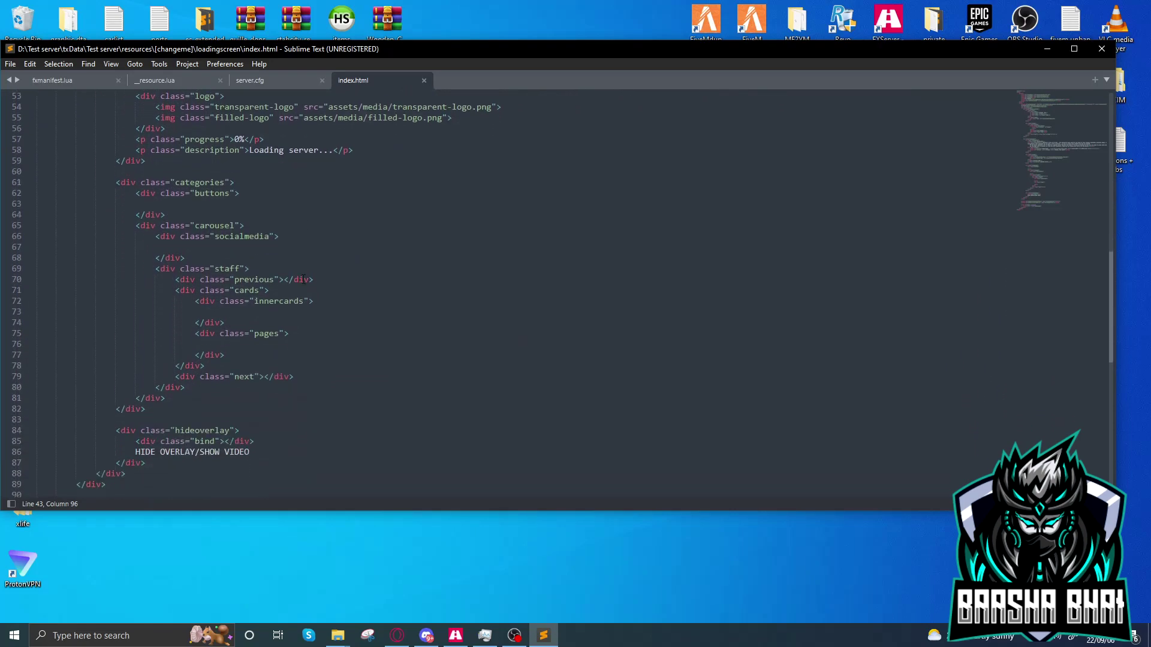
left_click_drag(136, 387, 250, 387)
left_click(292, 376)
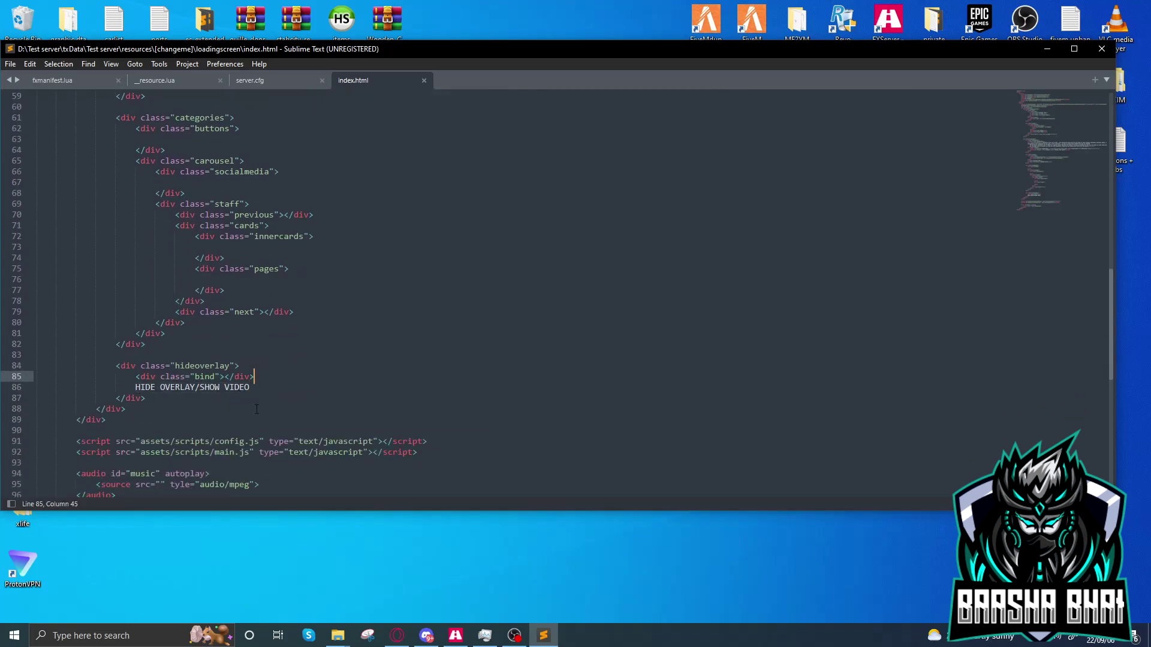
scroll(266, 399, "down", 3)
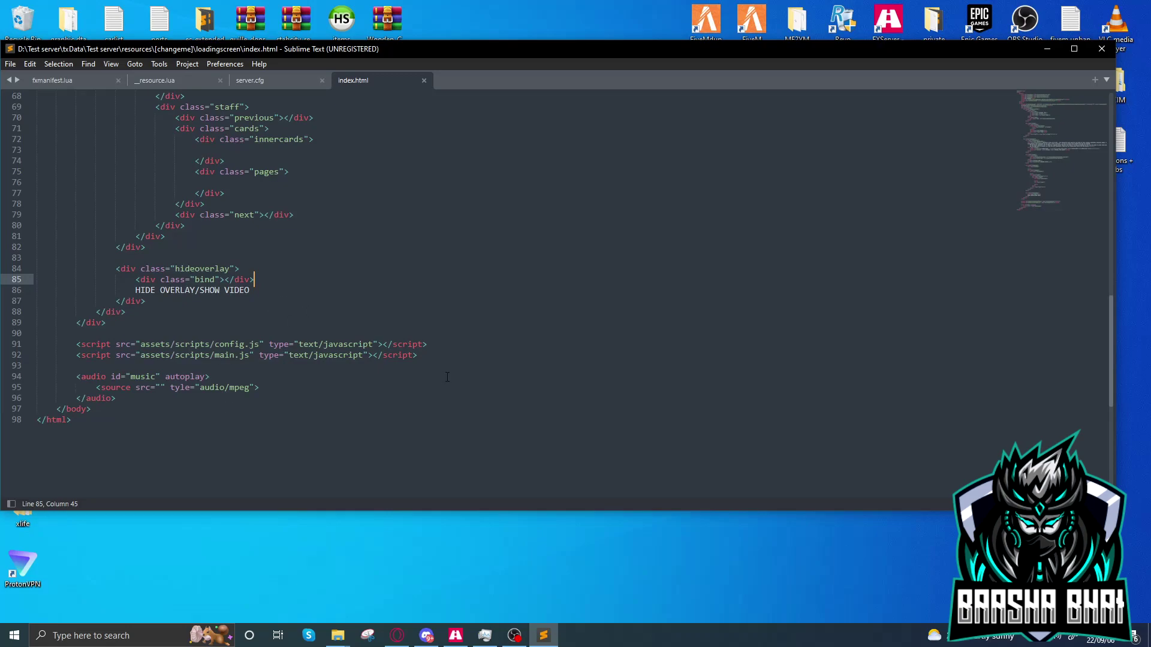
scroll(405, 373, "up", 20)
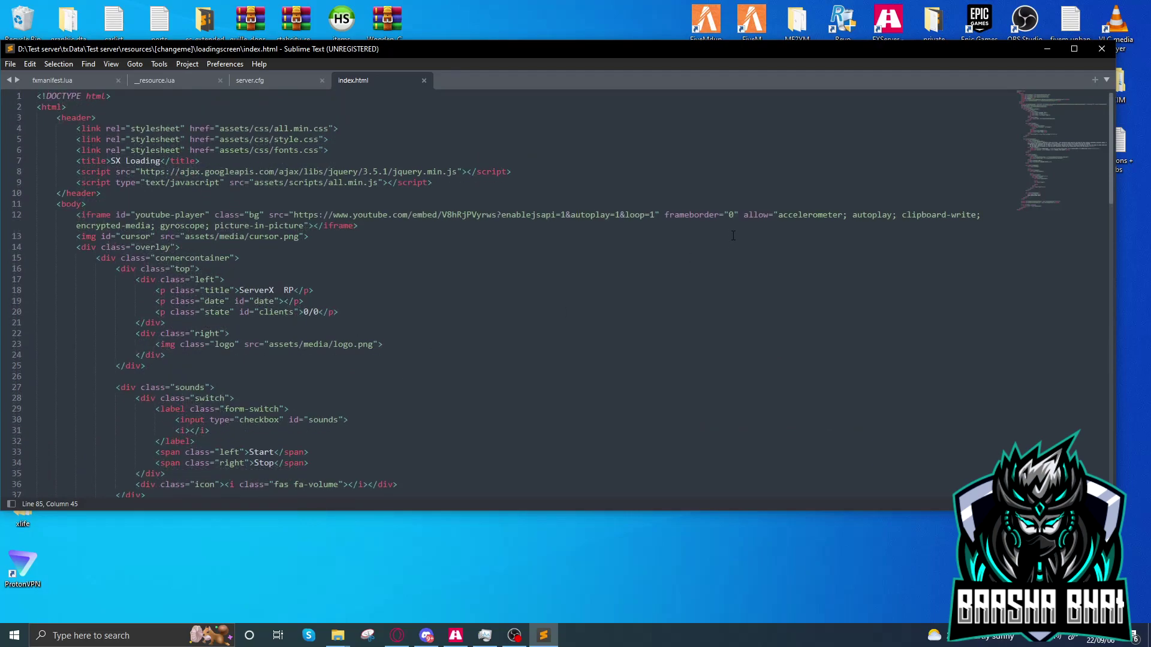
left_click_drag(331, 215, 660, 215)
left_click(447, 473)
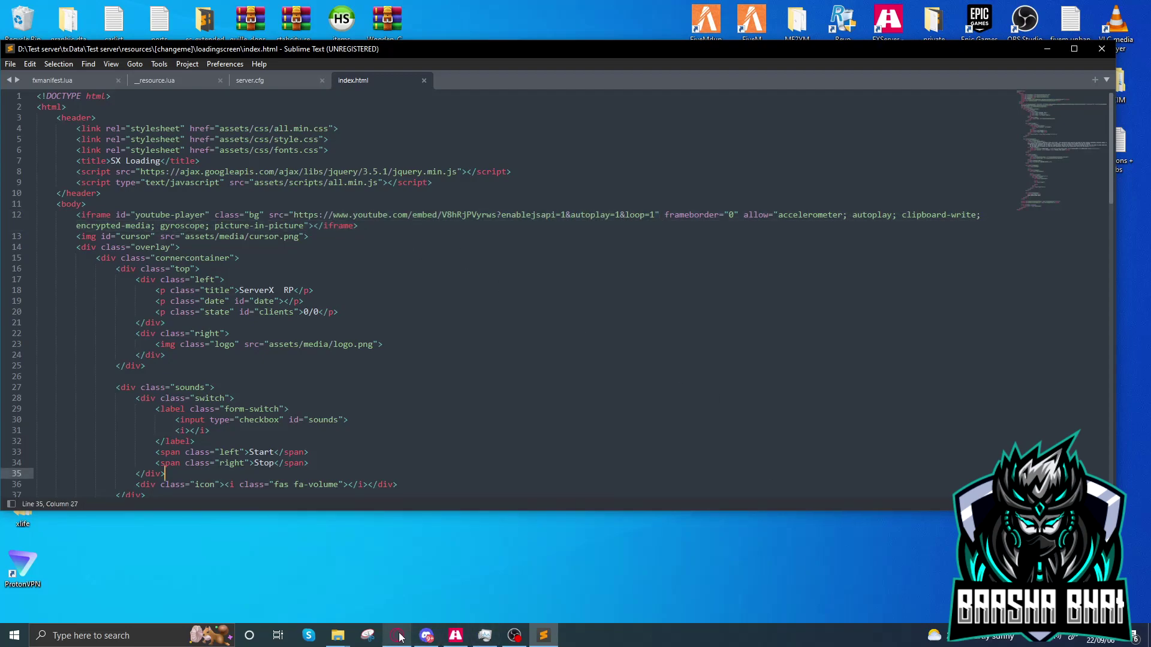
- From Opera GX's Speed Dial, search Google for "fivem loding screens hd"
mouse_move(401, 637)
left_click(458, 590)
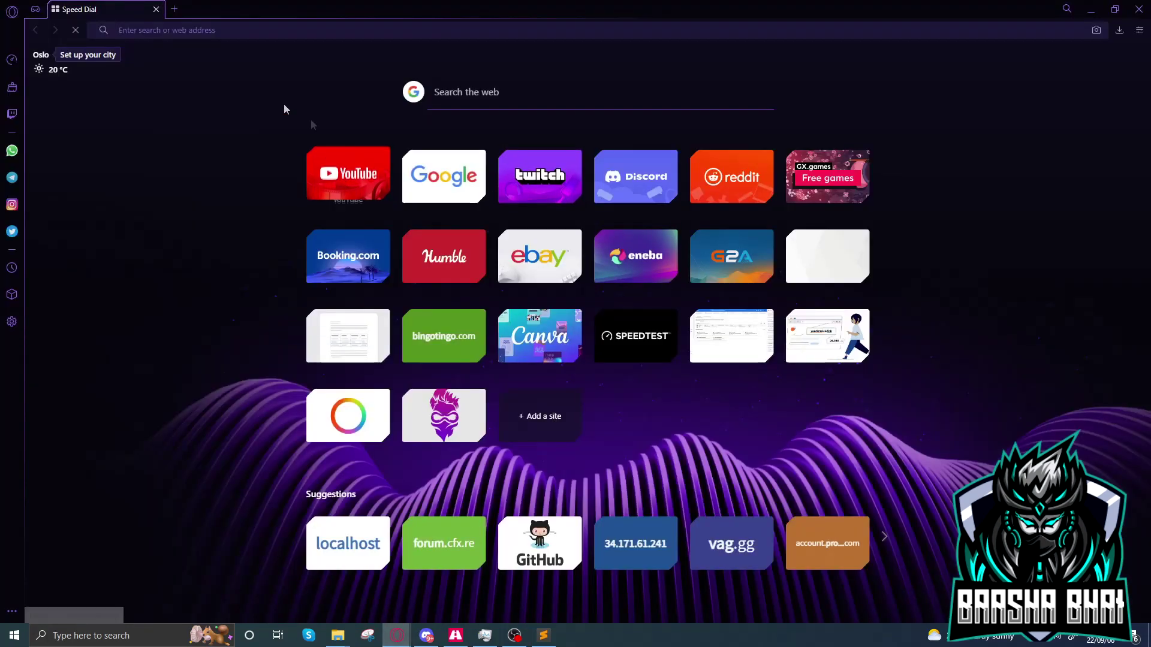
left_click(355, 160)
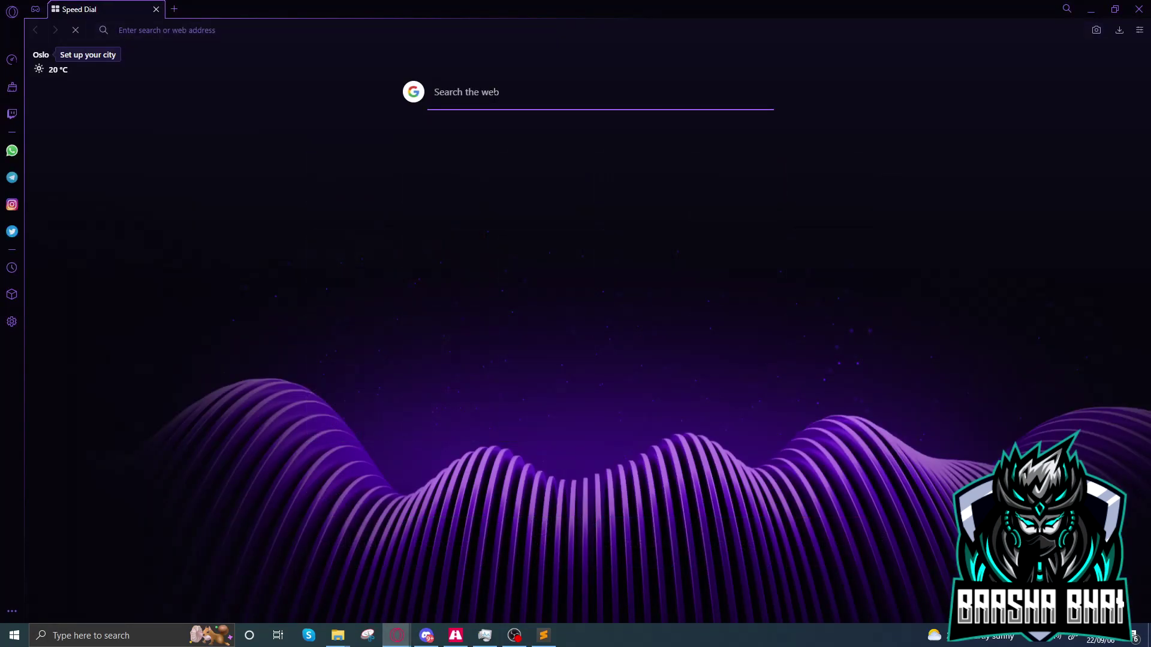
type("fivem lo")
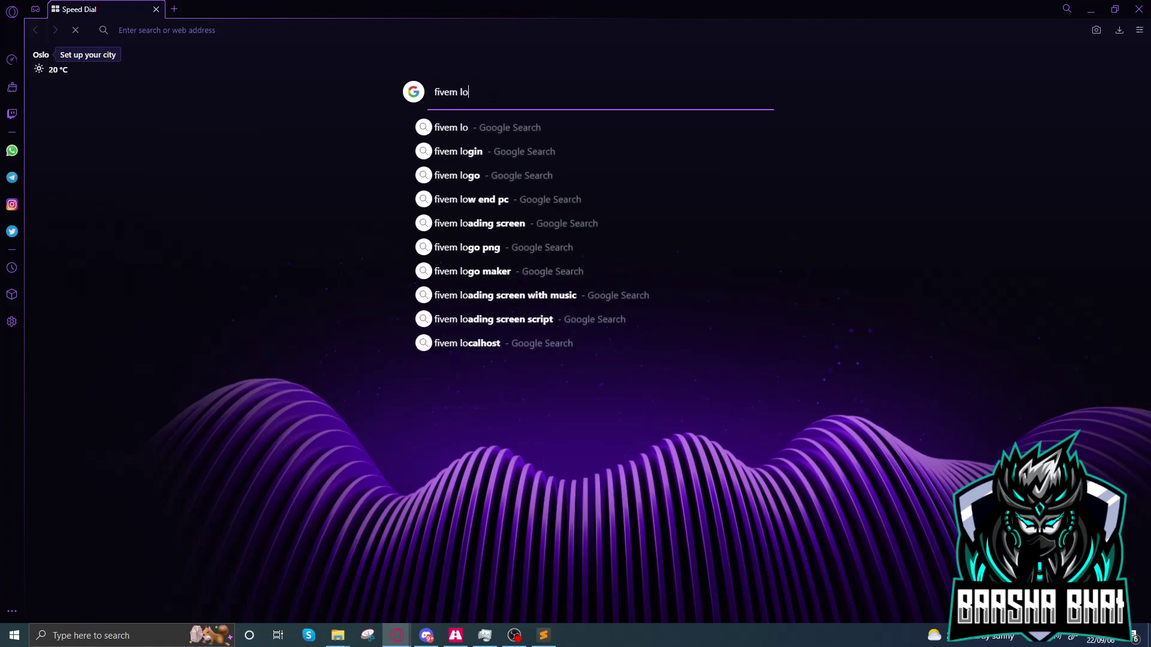
type("ding screens hd")
key("Return")
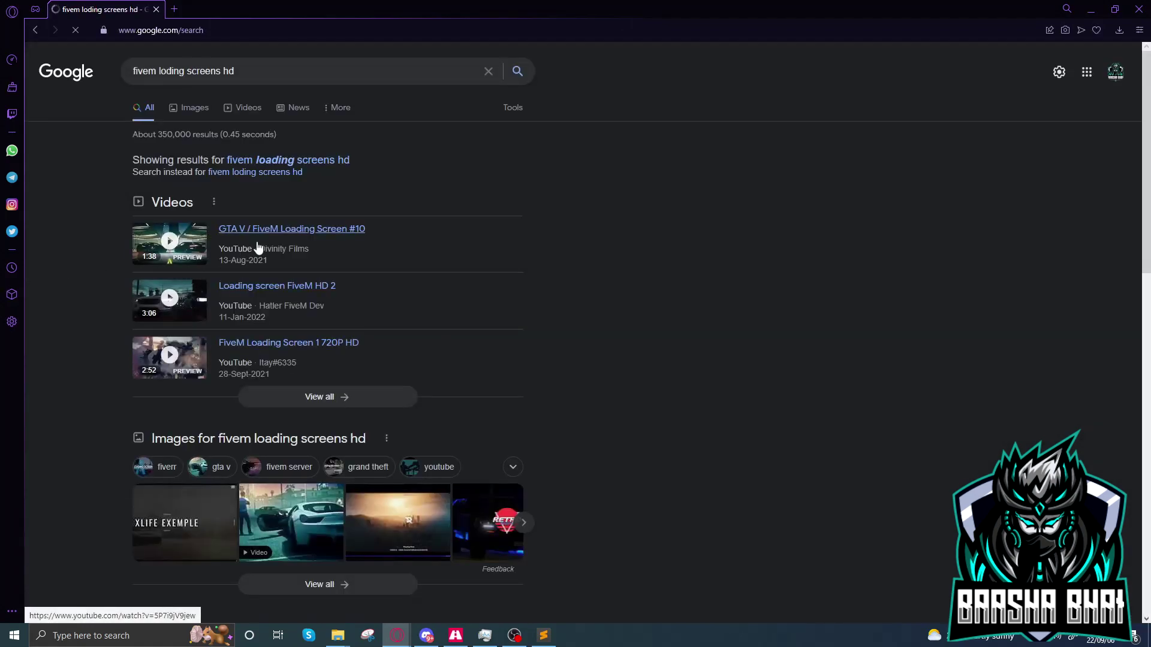
- Search the corrected 'fivem loading screens hd', then open and pause the 'GTA V / FiveM Loading Screen #10' video
left_click(281, 160)
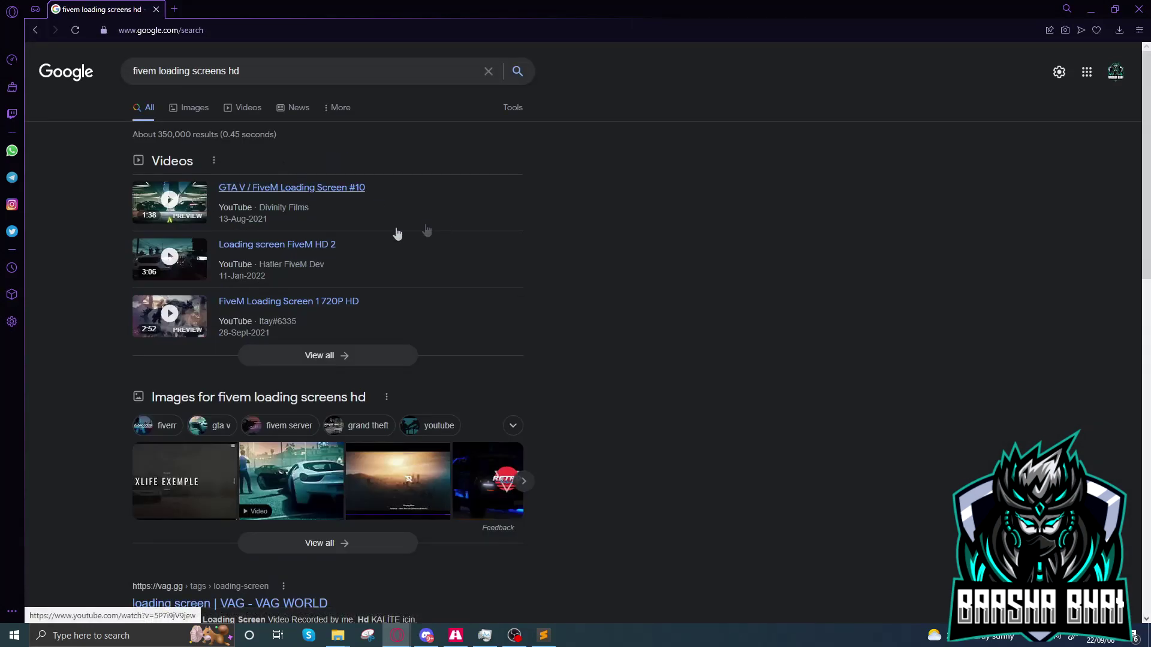
left_click(334, 187)
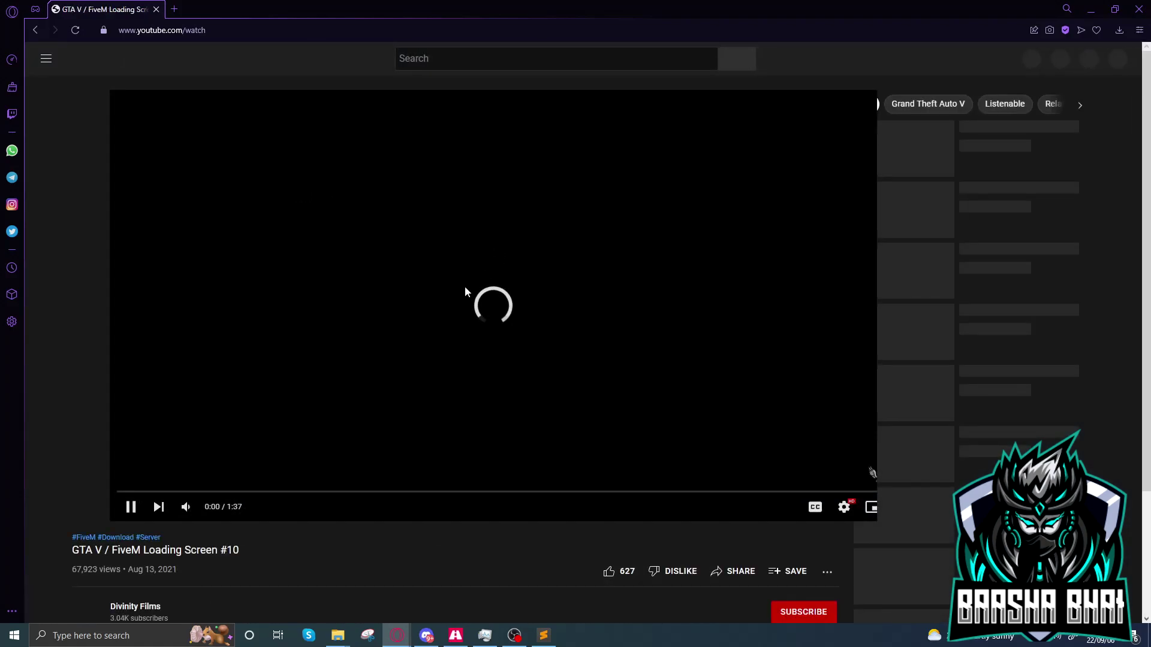
left_click(375, 324)
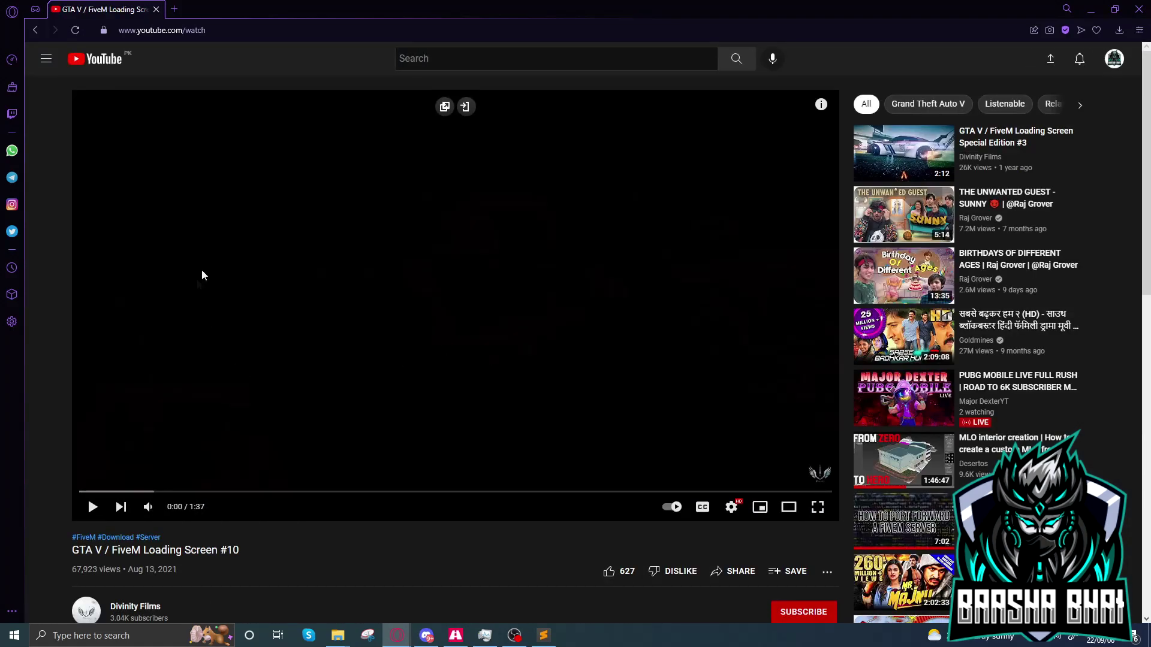